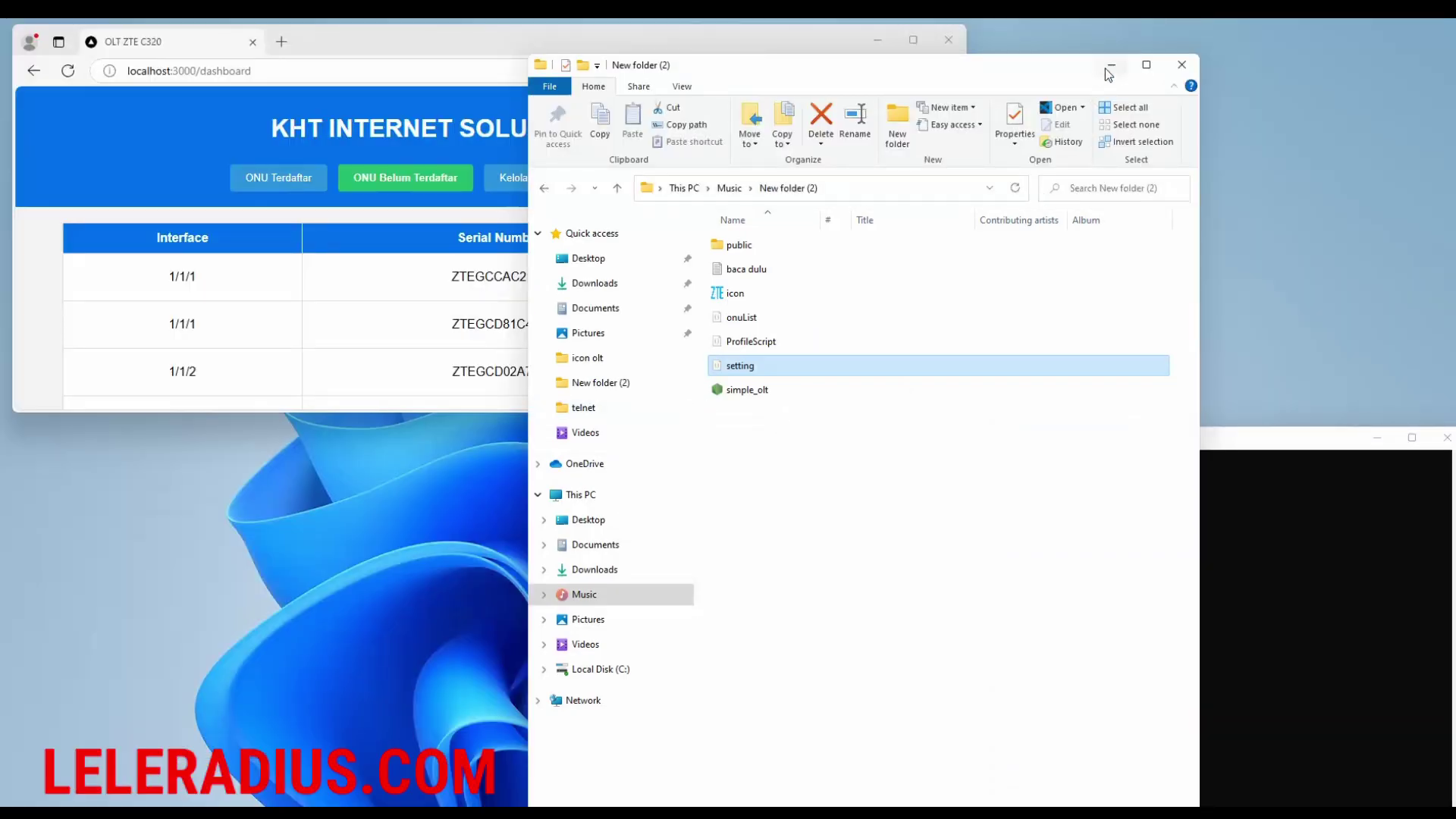
# - Close the running simple_olt console window and select simple_olt in New folder (2)
pyautogui.click(1433, 498)
pyautogui.click(1445, 438)
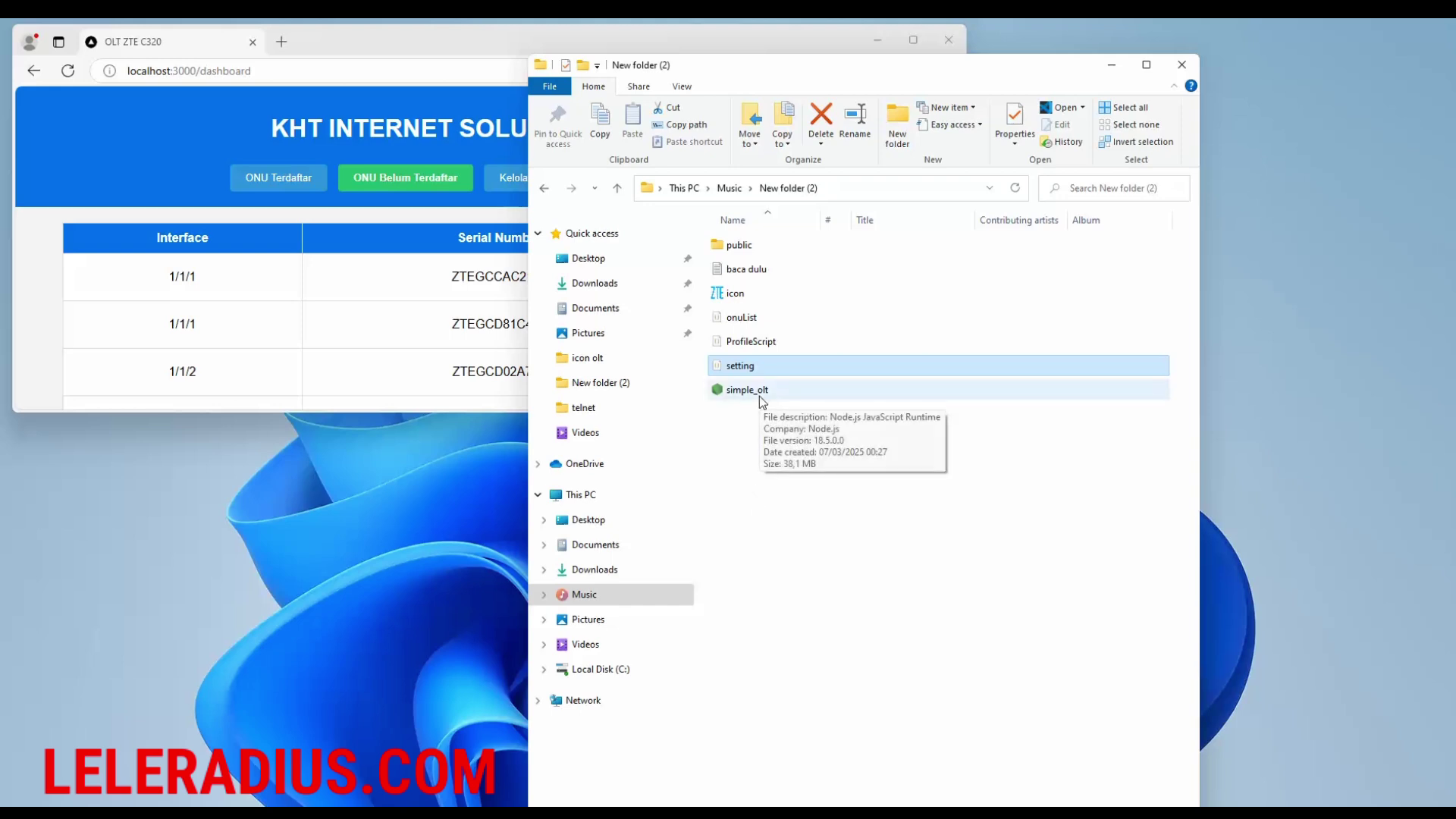
pyautogui.click(772, 471)
pyautogui.rightClick(774, 467)
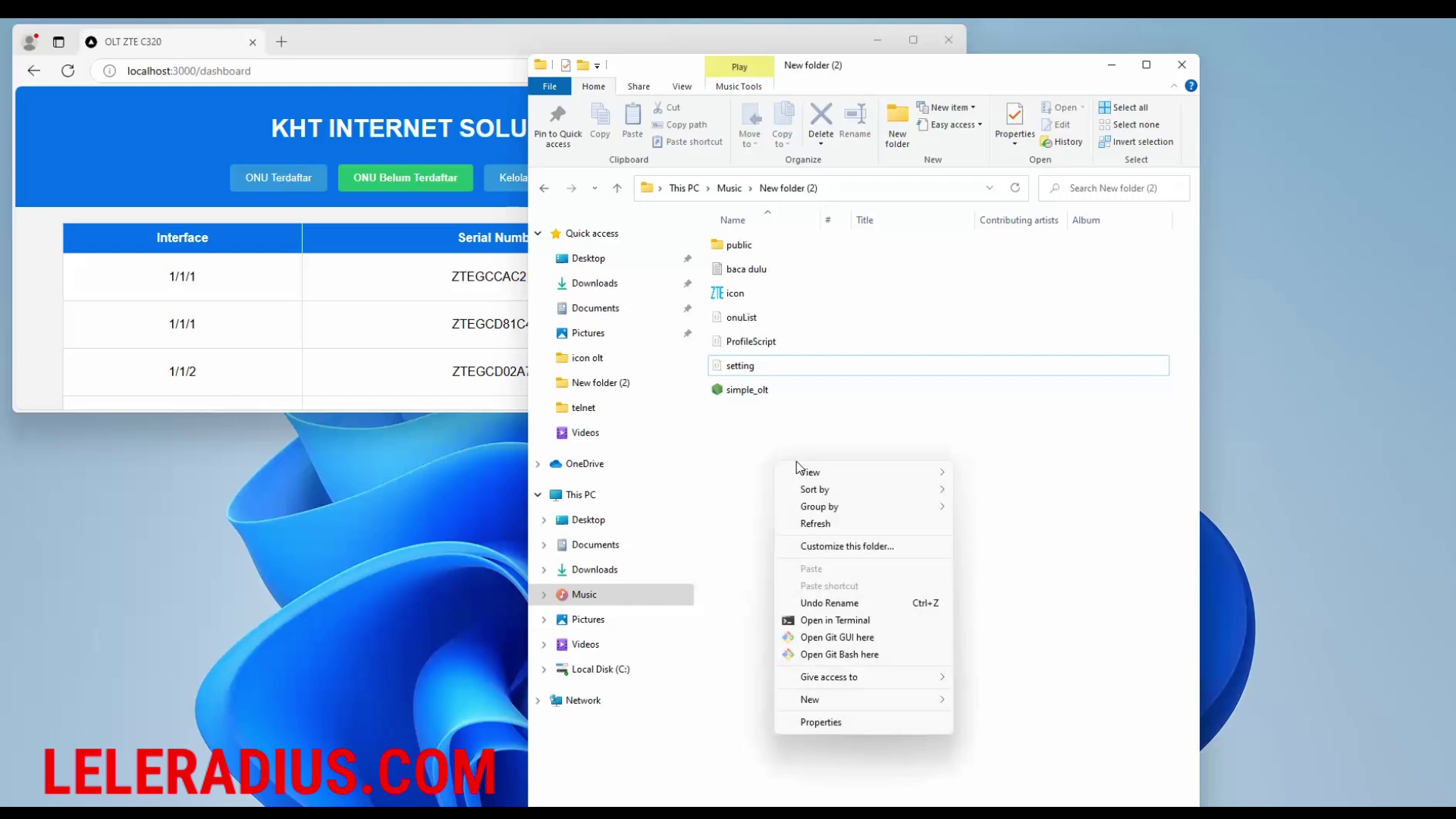
pyautogui.click(814, 526)
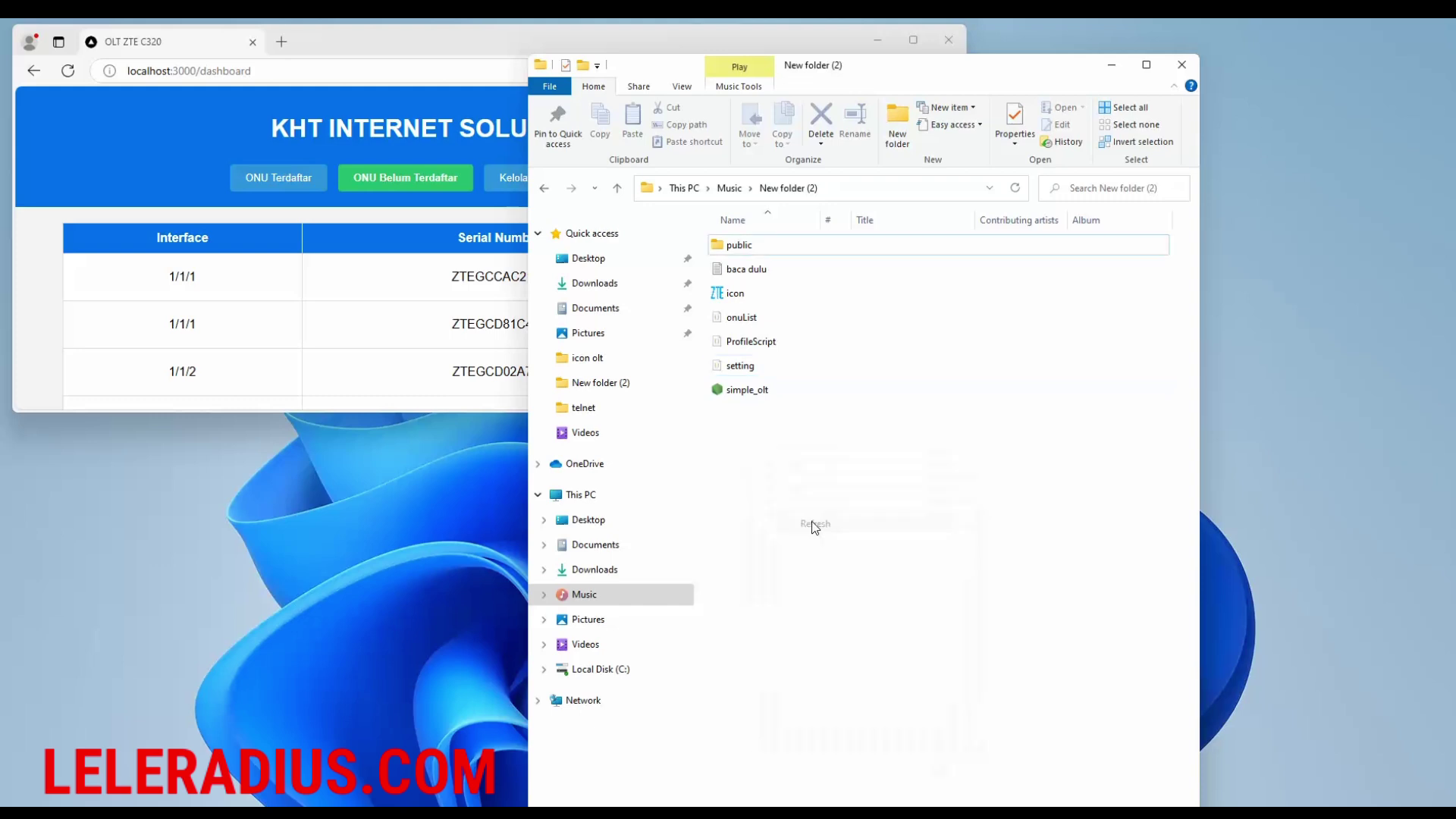
pyautogui.click(758, 389)
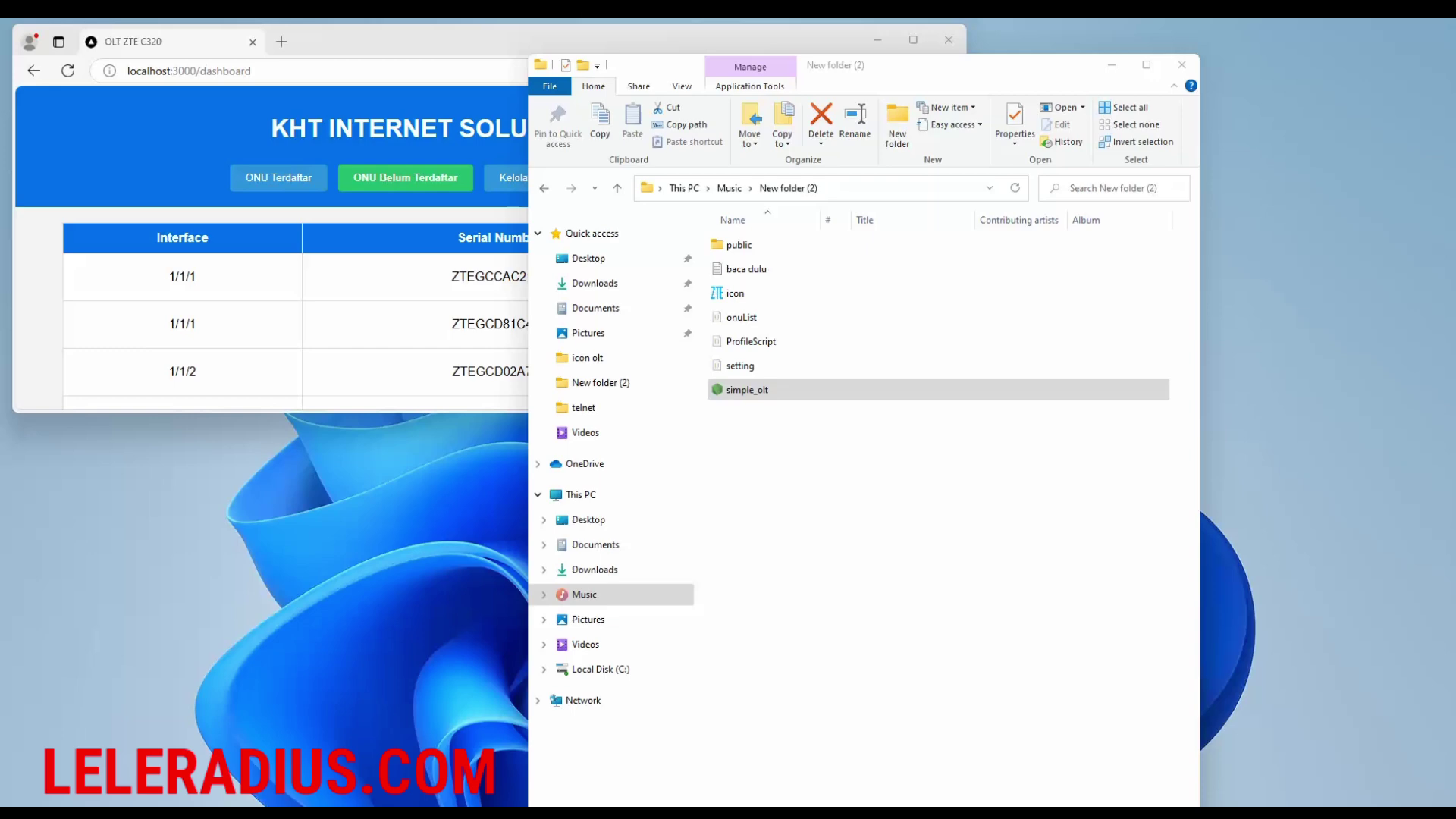
# - Relaunch simple_olt.exe, move its console aside, and bring the dashboard browser forward
pyautogui.click(789, 396)
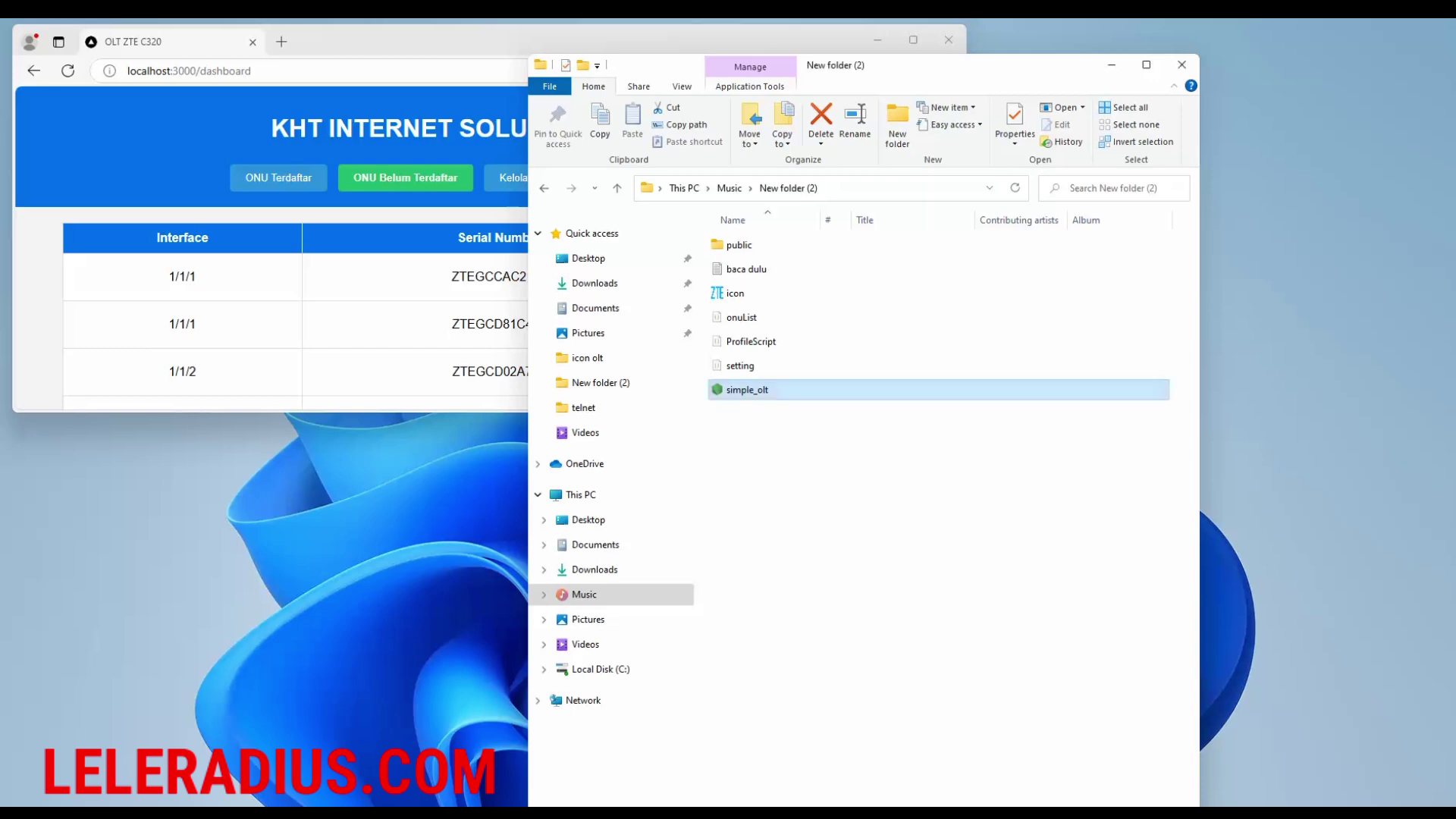
pyautogui.doubleClick(788, 396)
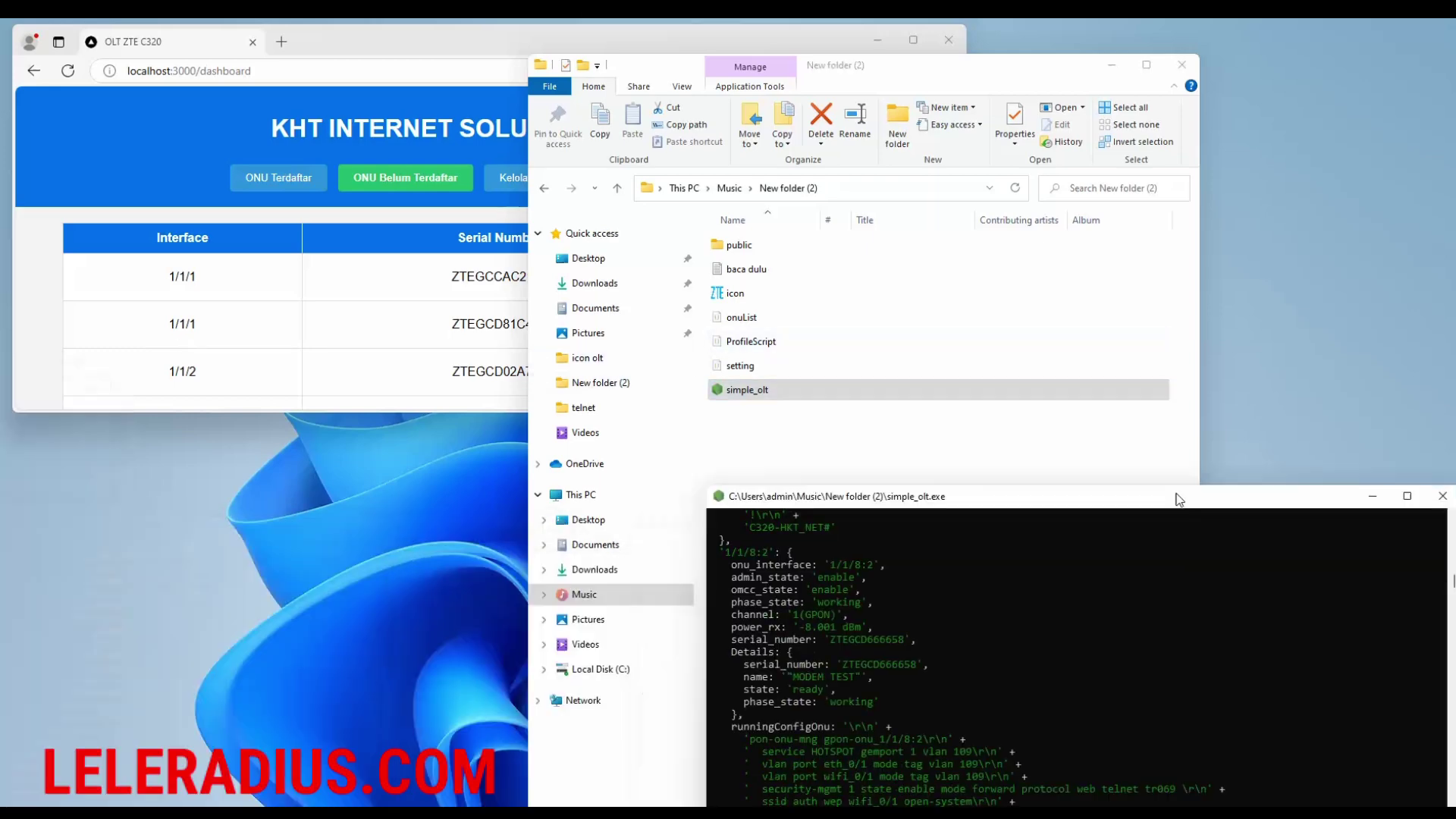
pyautogui.moveTo(1176, 492); pyautogui.dragTo(1093, 430)
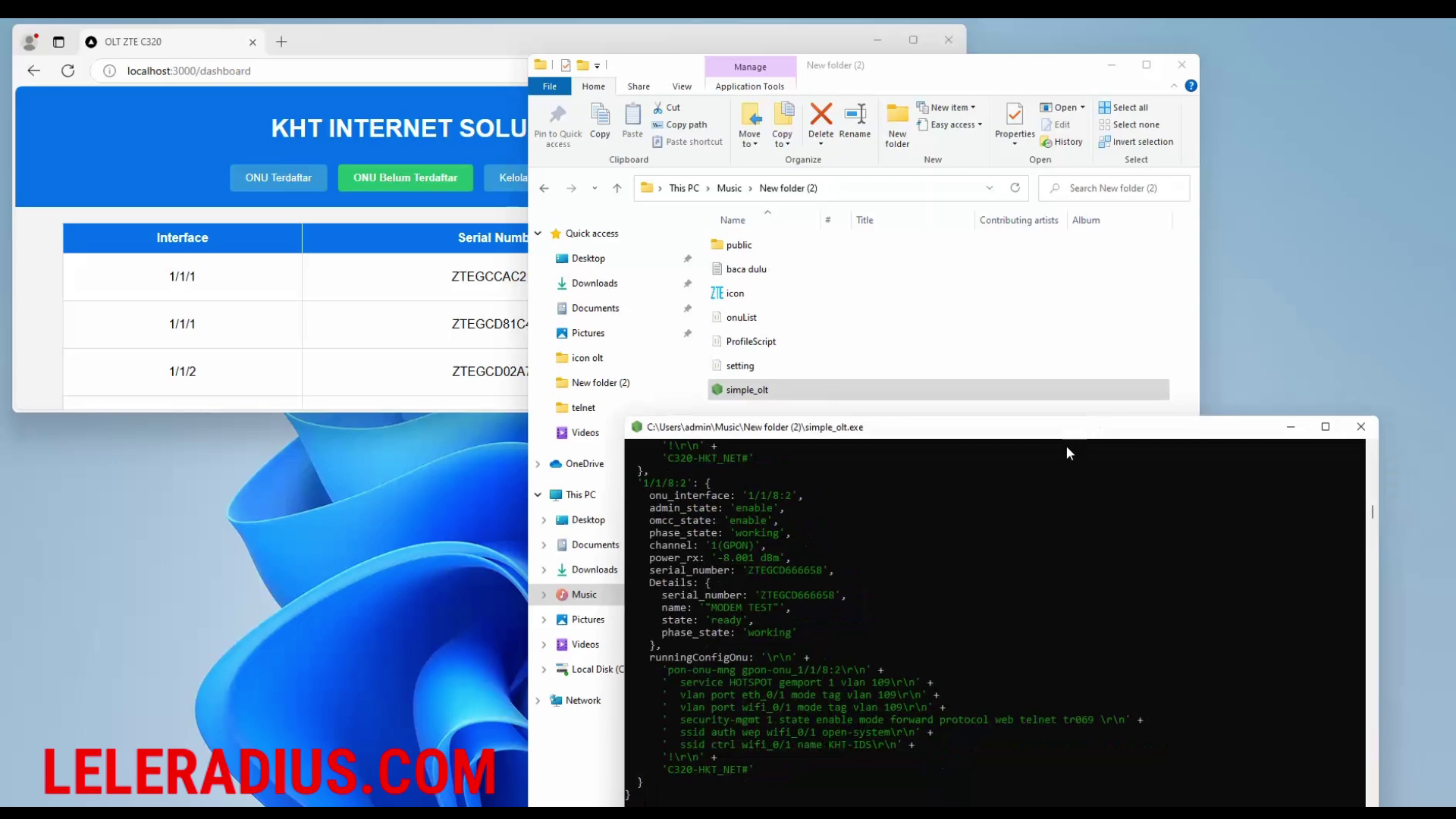
pyautogui.click(421, 376)
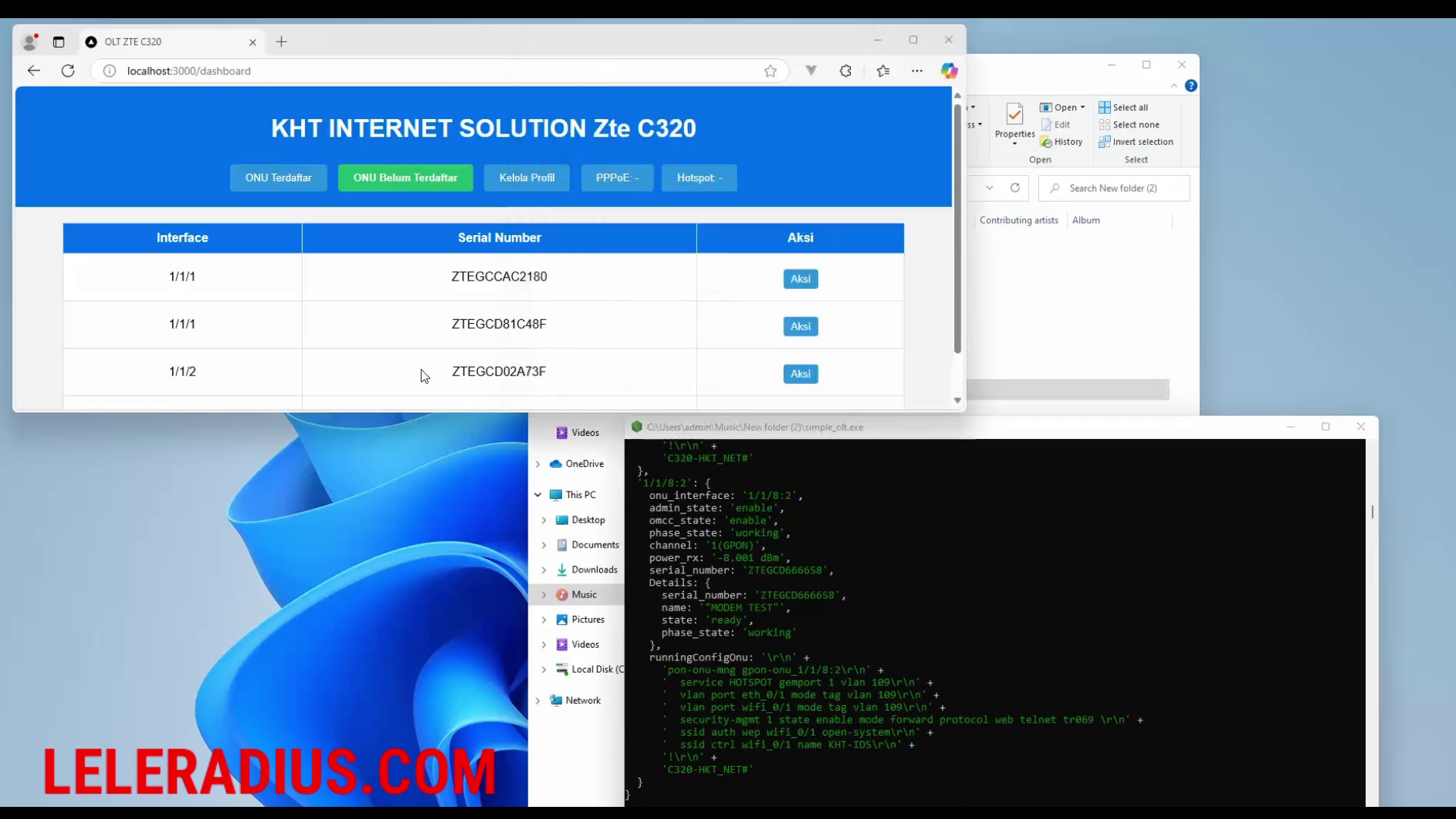
# - Load the ONU Terdaftar list and refresh ONU 1/1/1:1
pyautogui.click(410, 177)
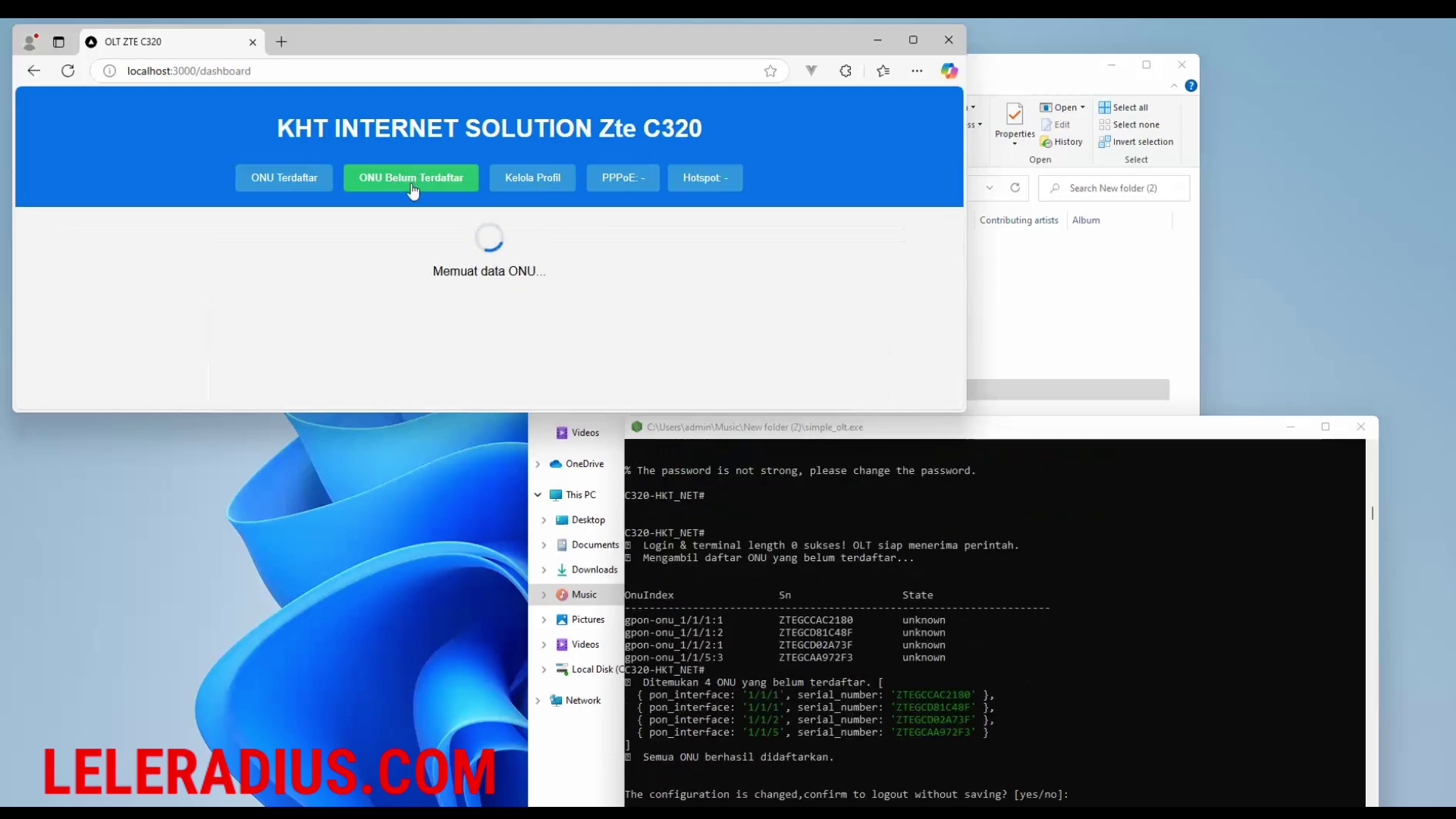
pyautogui.click(279, 180)
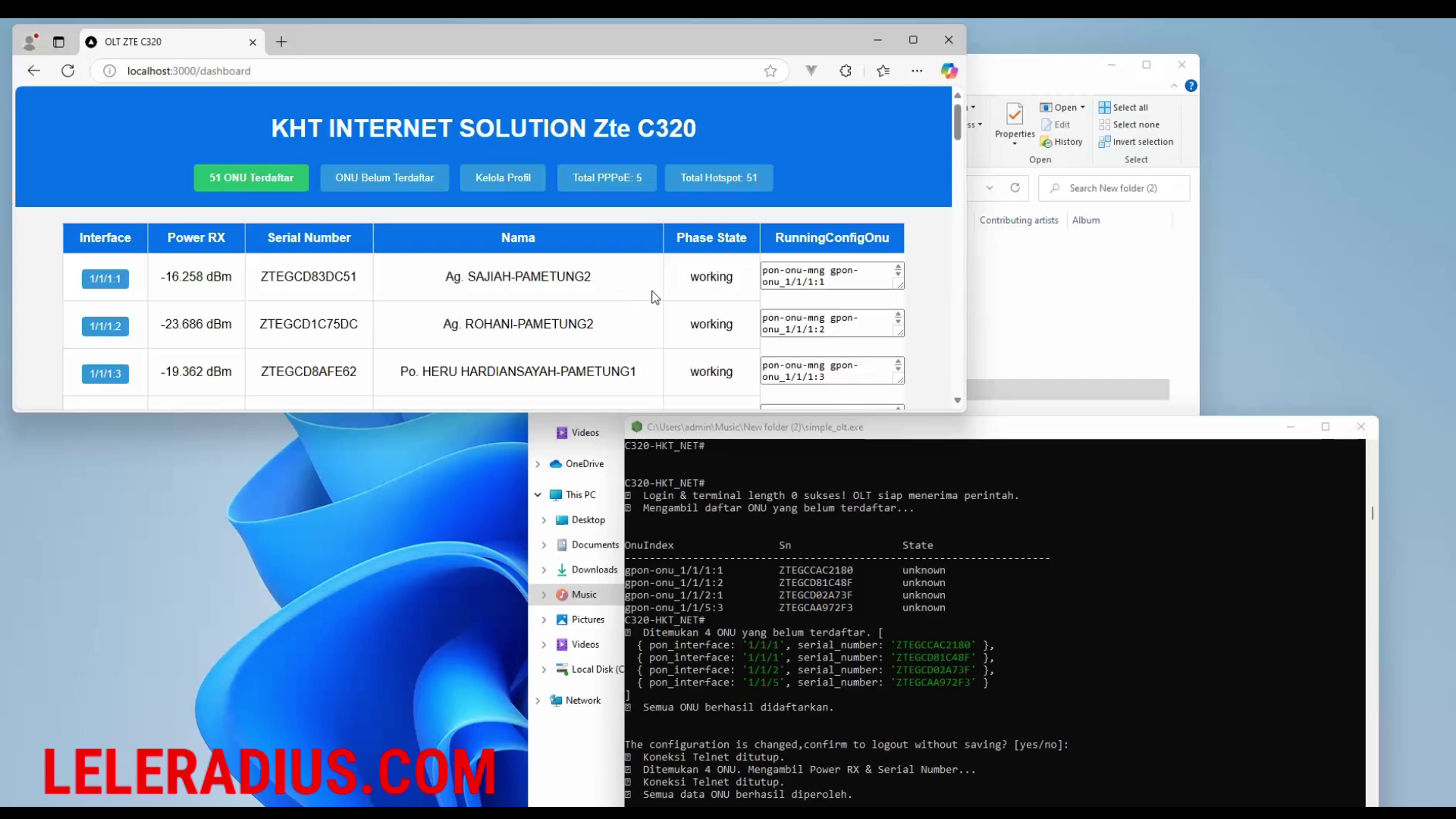
pyautogui.click(106, 277)
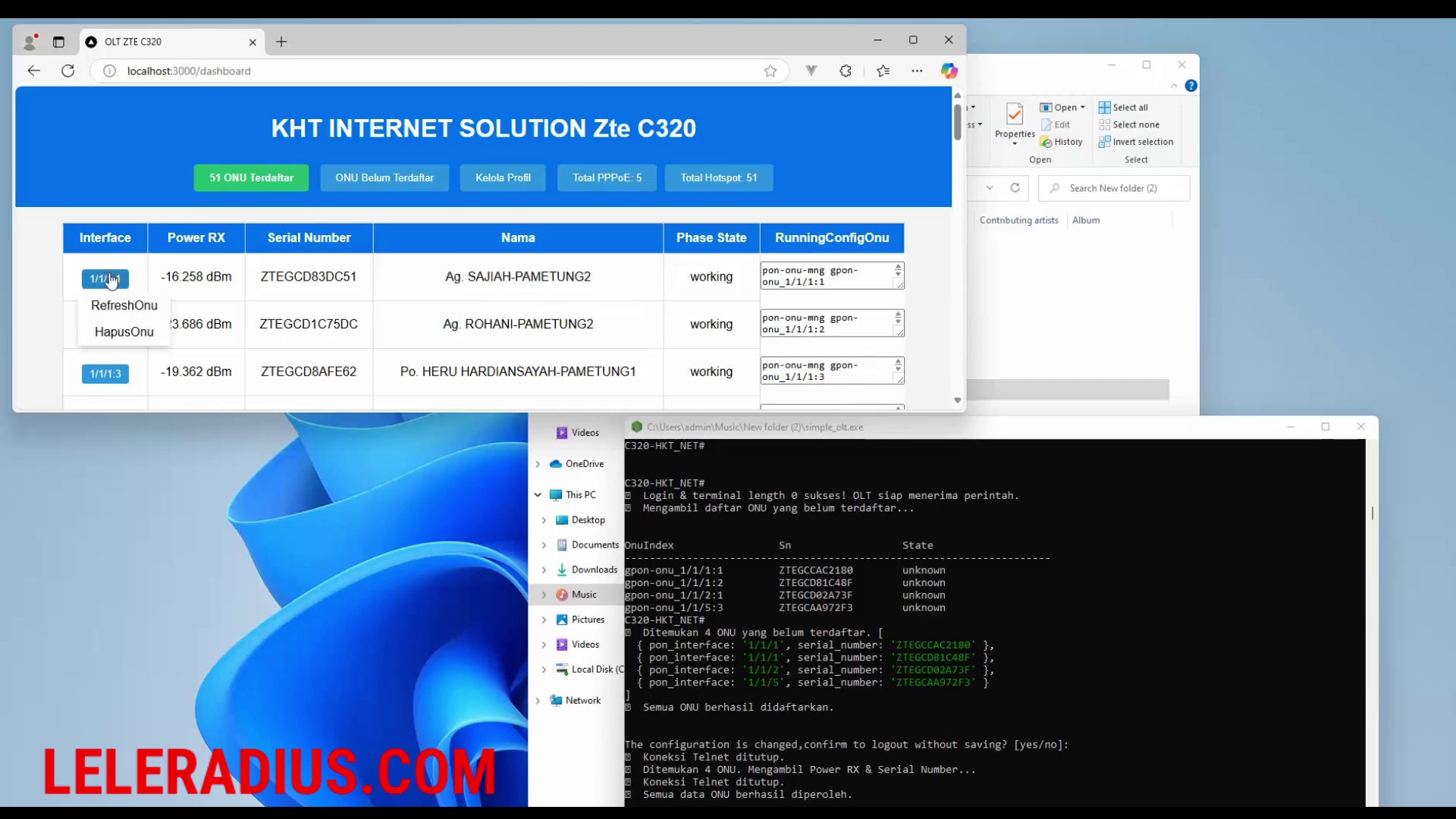
pyautogui.click(124, 305)
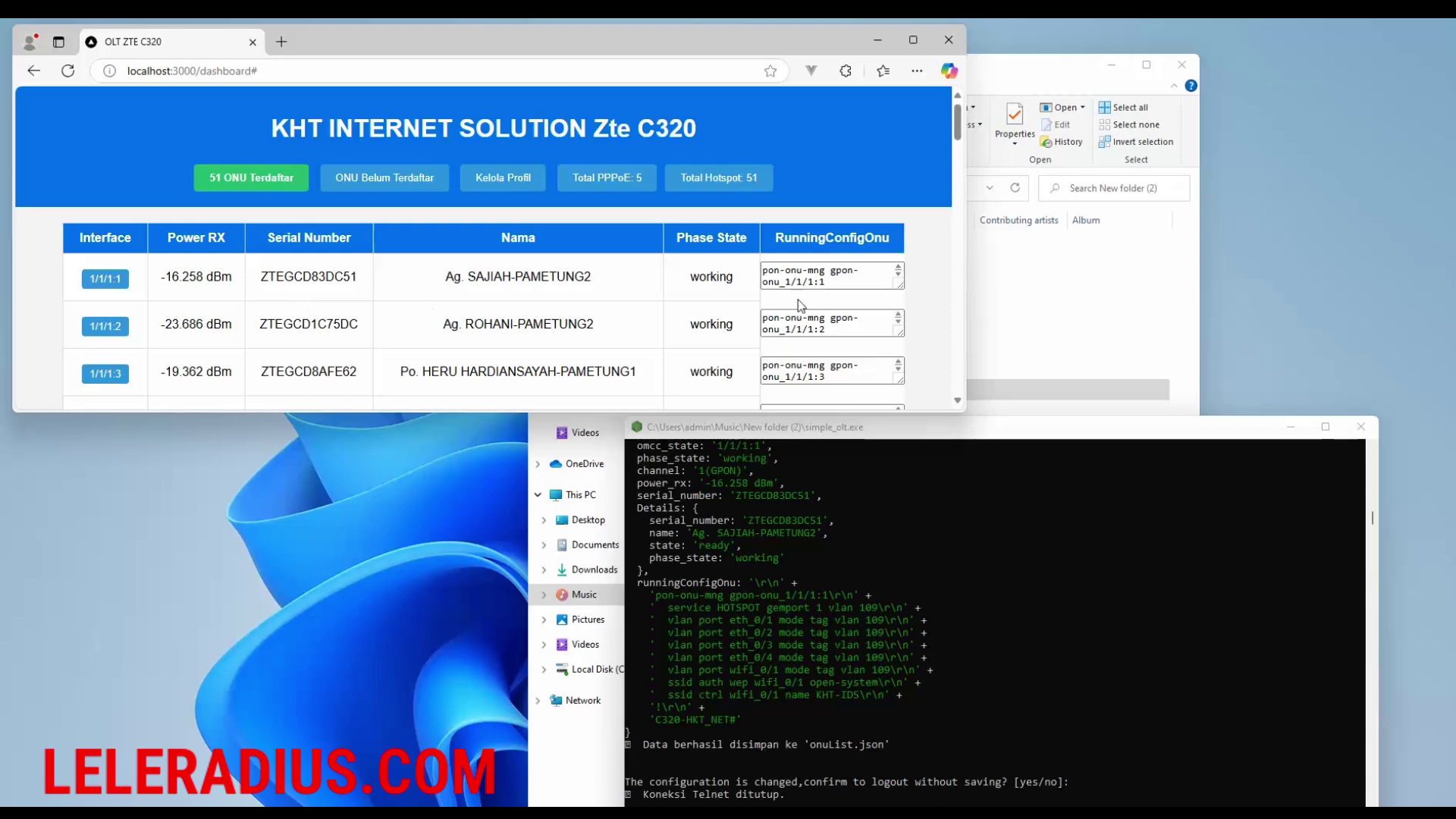
# - View 1/1/1:1's running config, then refresh ONU 1/1/1:2 to -23.560 dBm Power RX
pyautogui.click(831, 277)
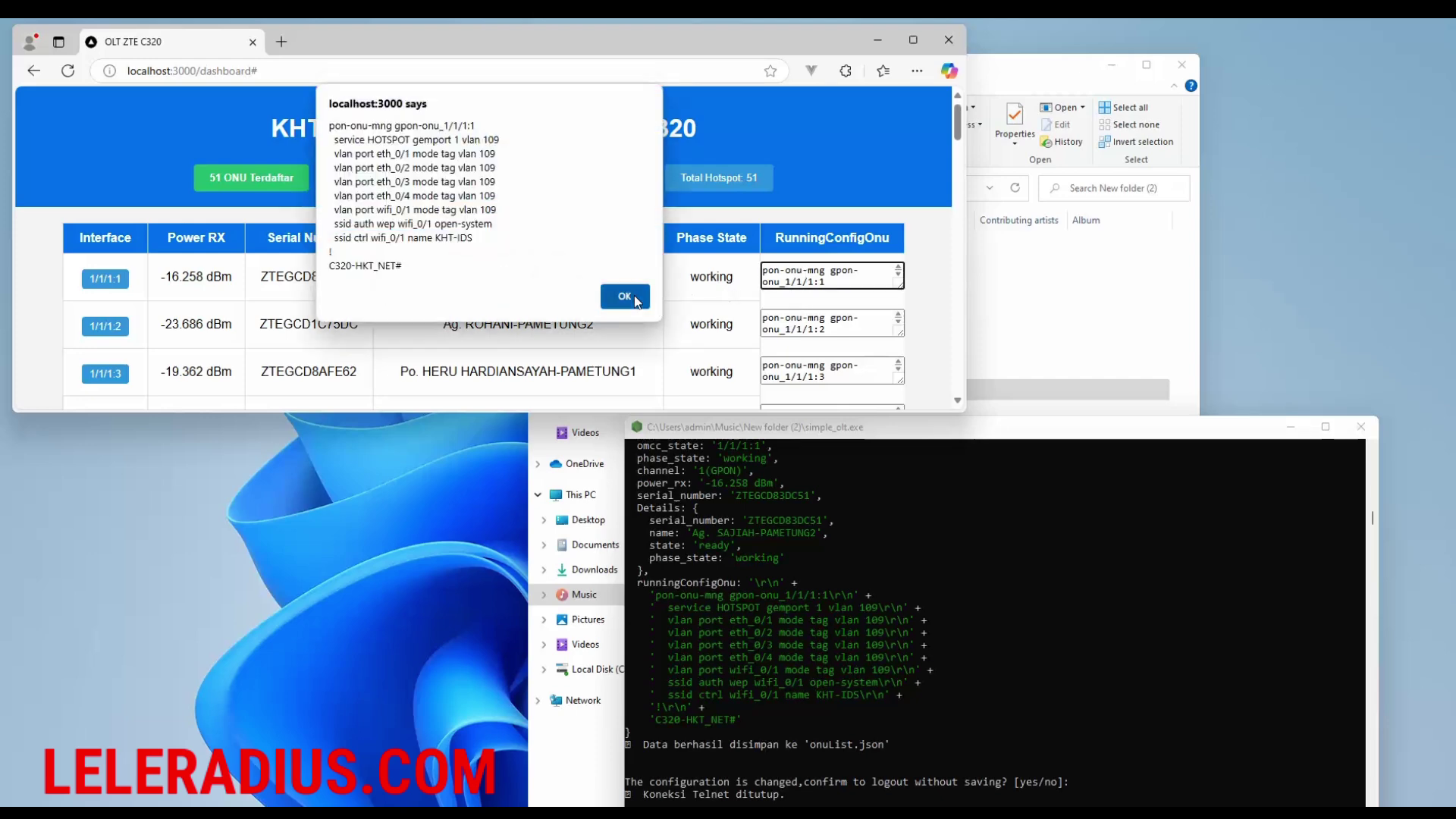
pyautogui.click(624, 297)
pyautogui.click(105, 326)
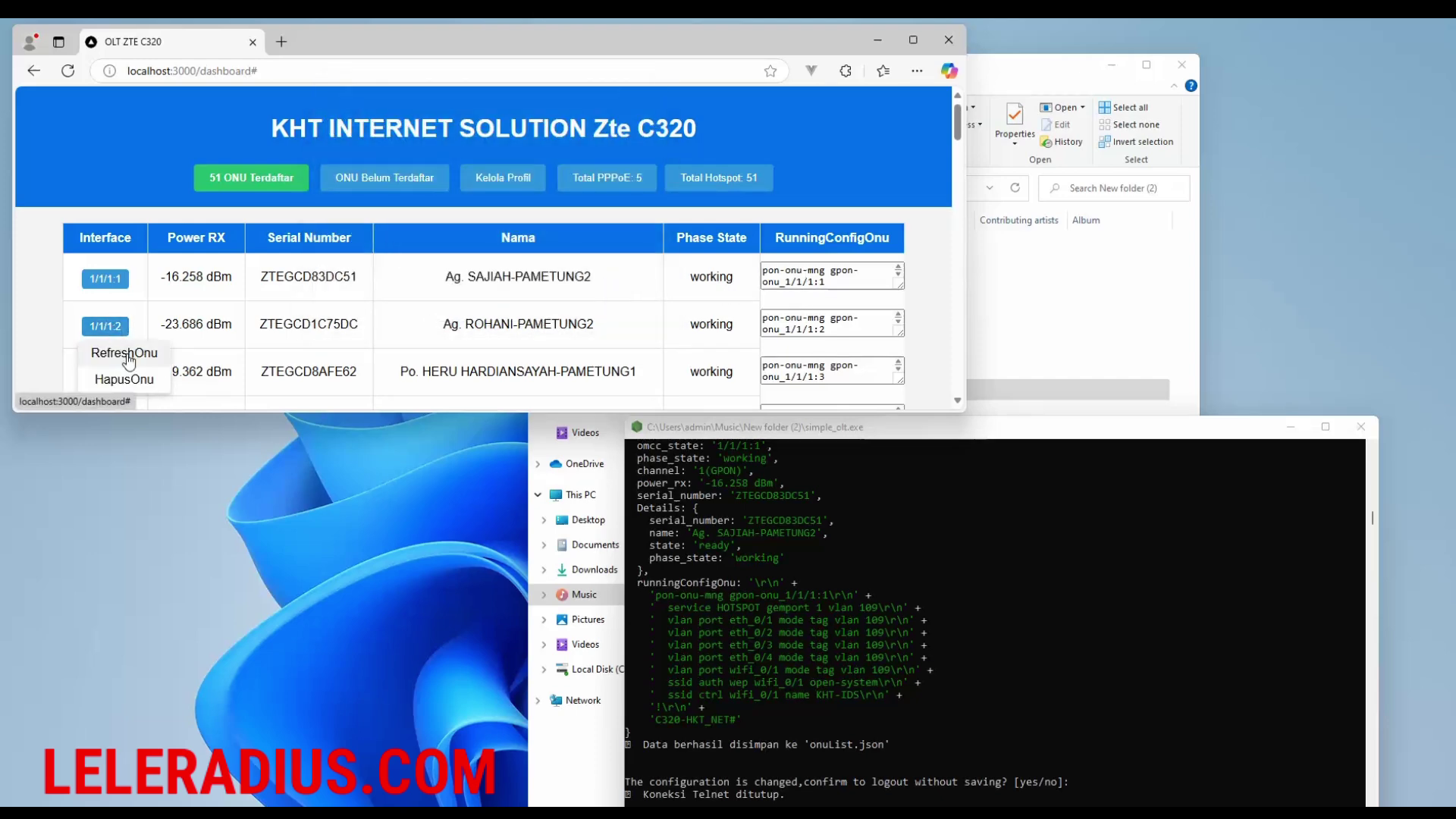
pyautogui.click(124, 351)
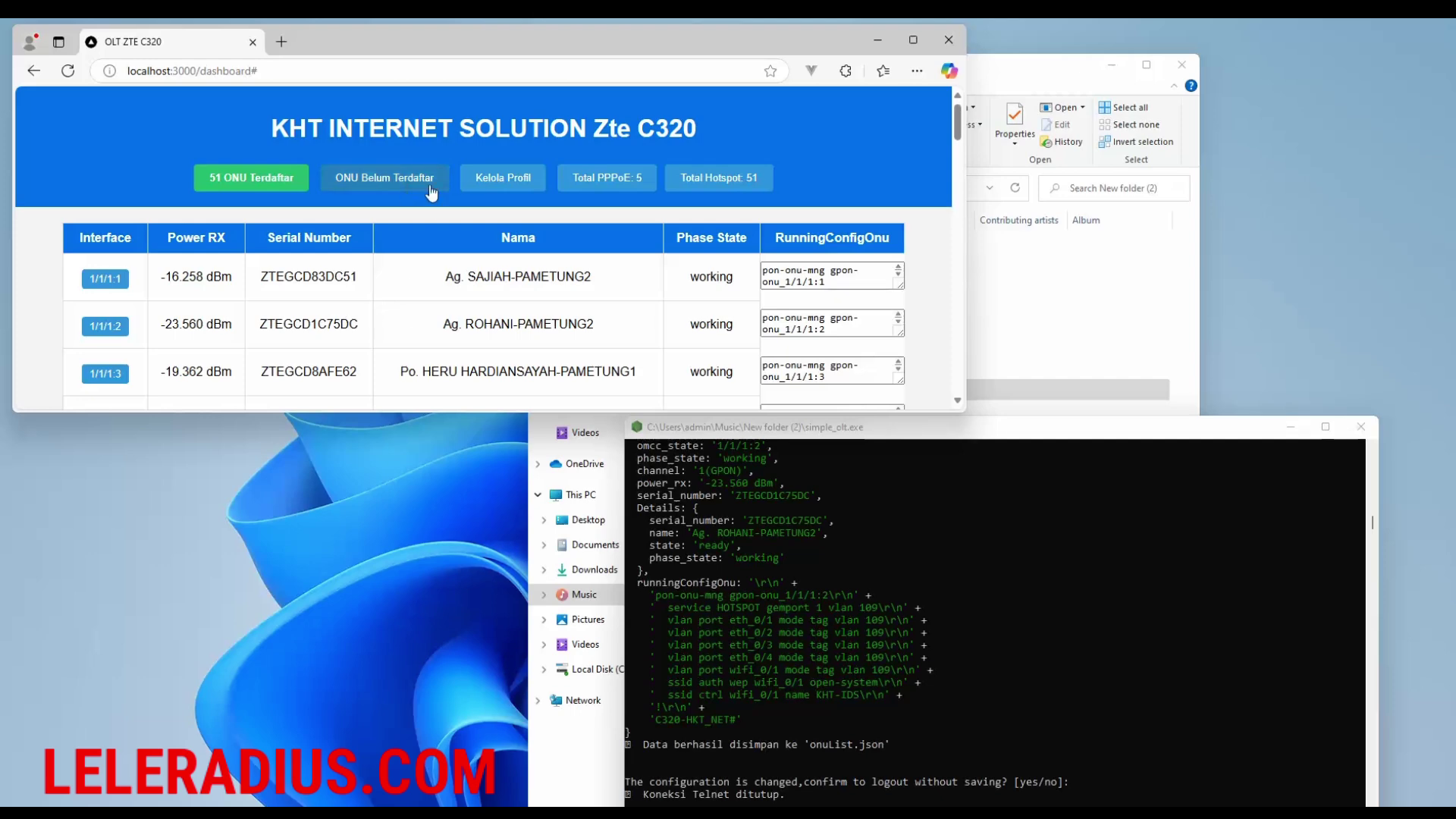
# - Review the Profile Script page, then return to Halaman Utama showing four unregistered ONUs
pyautogui.click(502, 178)
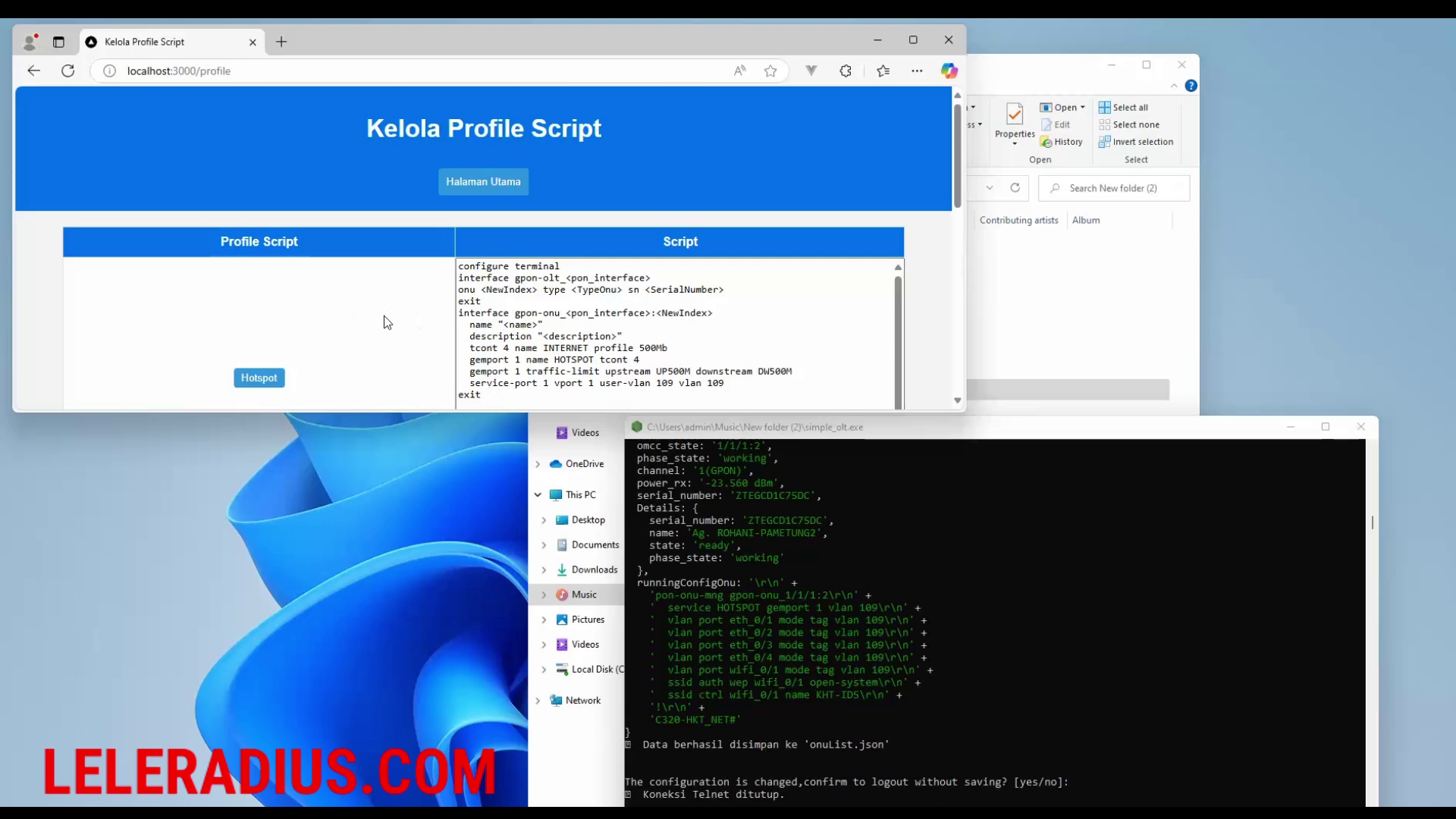
pyautogui.moveTo(375, 410); pyautogui.dragTo(376, 763)
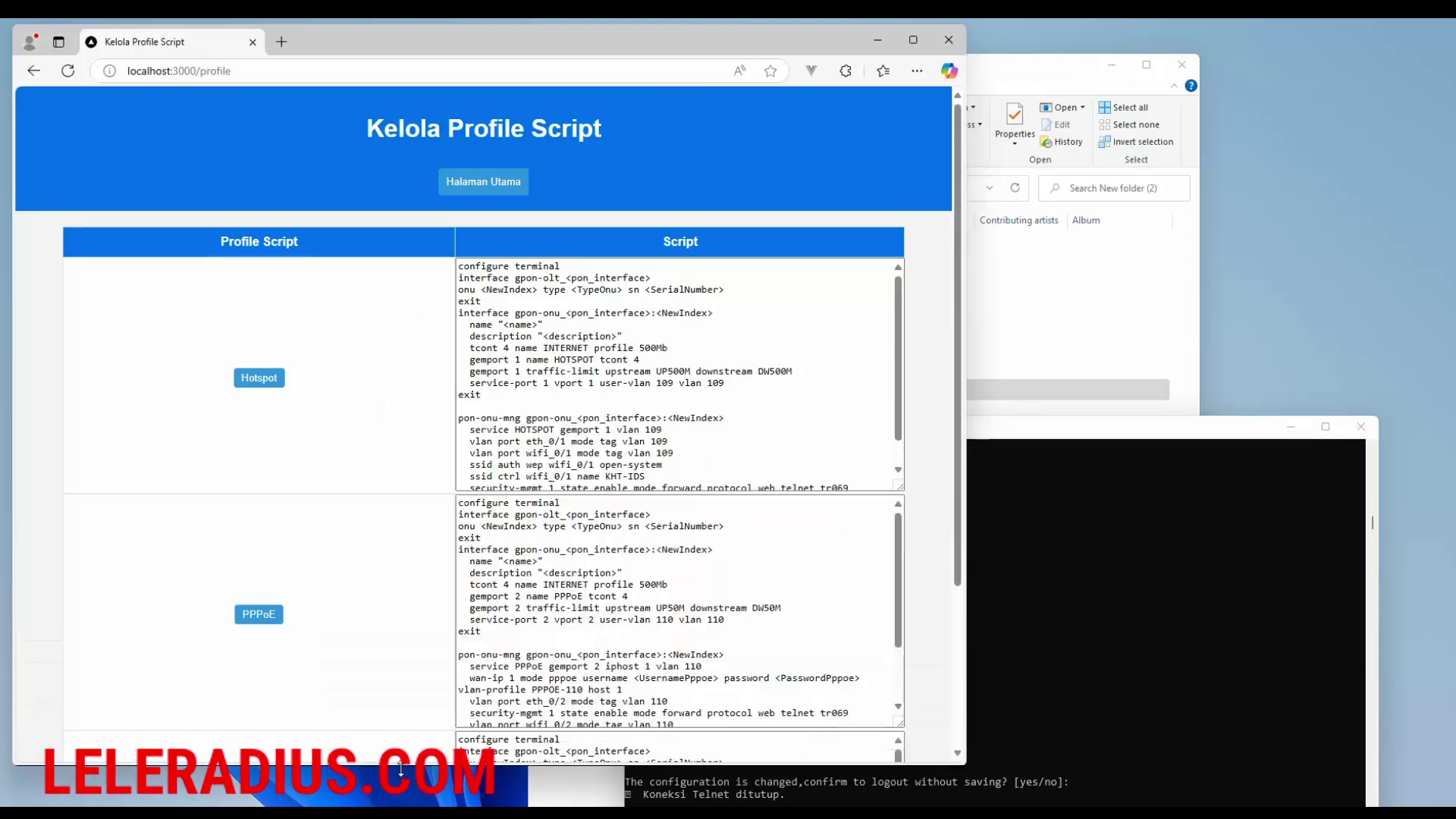
pyautogui.scroll(-3, 765, 493)
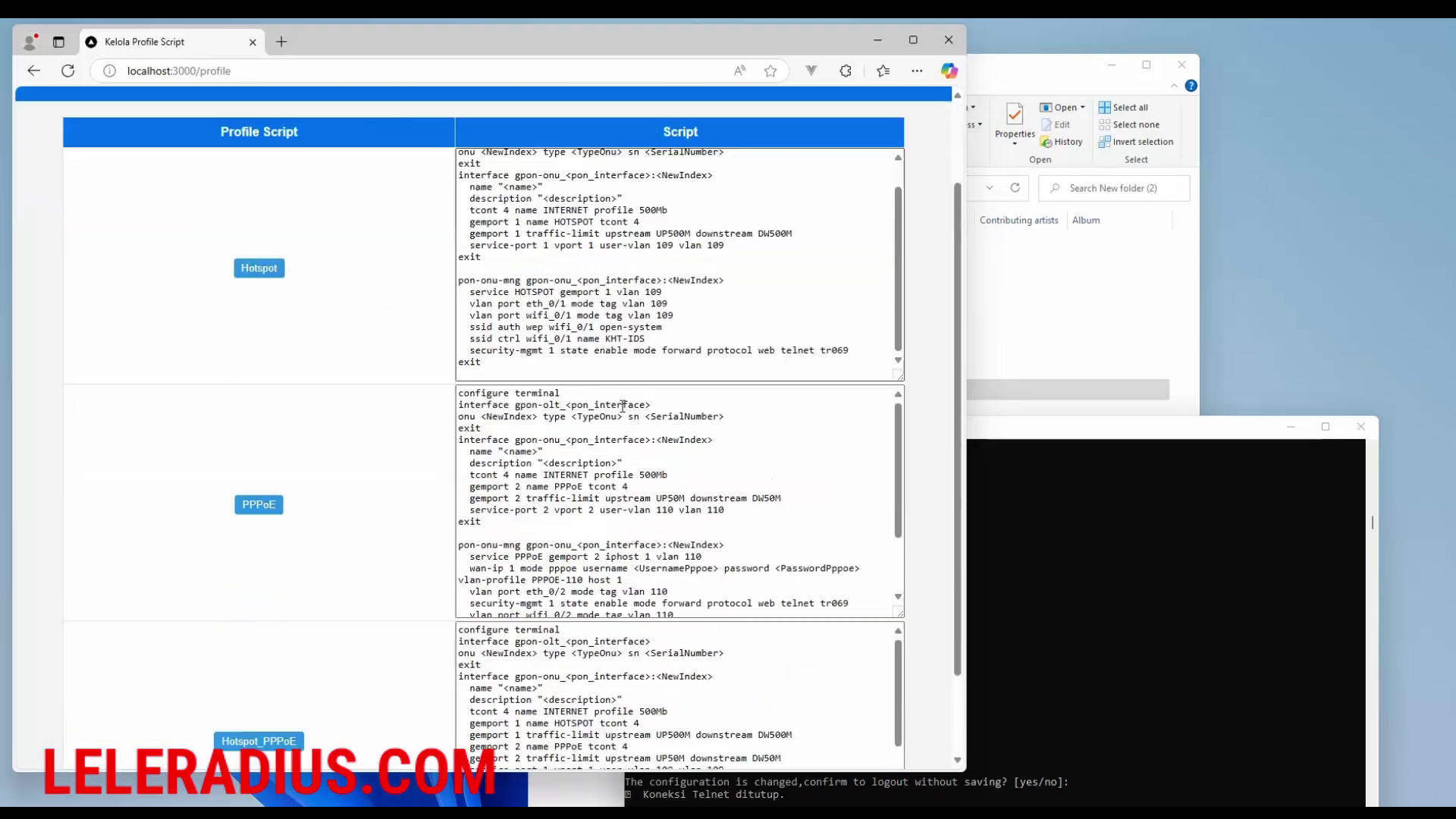
pyautogui.scroll(-3, 569, 455)
pyautogui.scroll(-2, 569, 456)
pyautogui.scroll(-3, 596, 547)
pyautogui.scroll(-2, 596, 547)
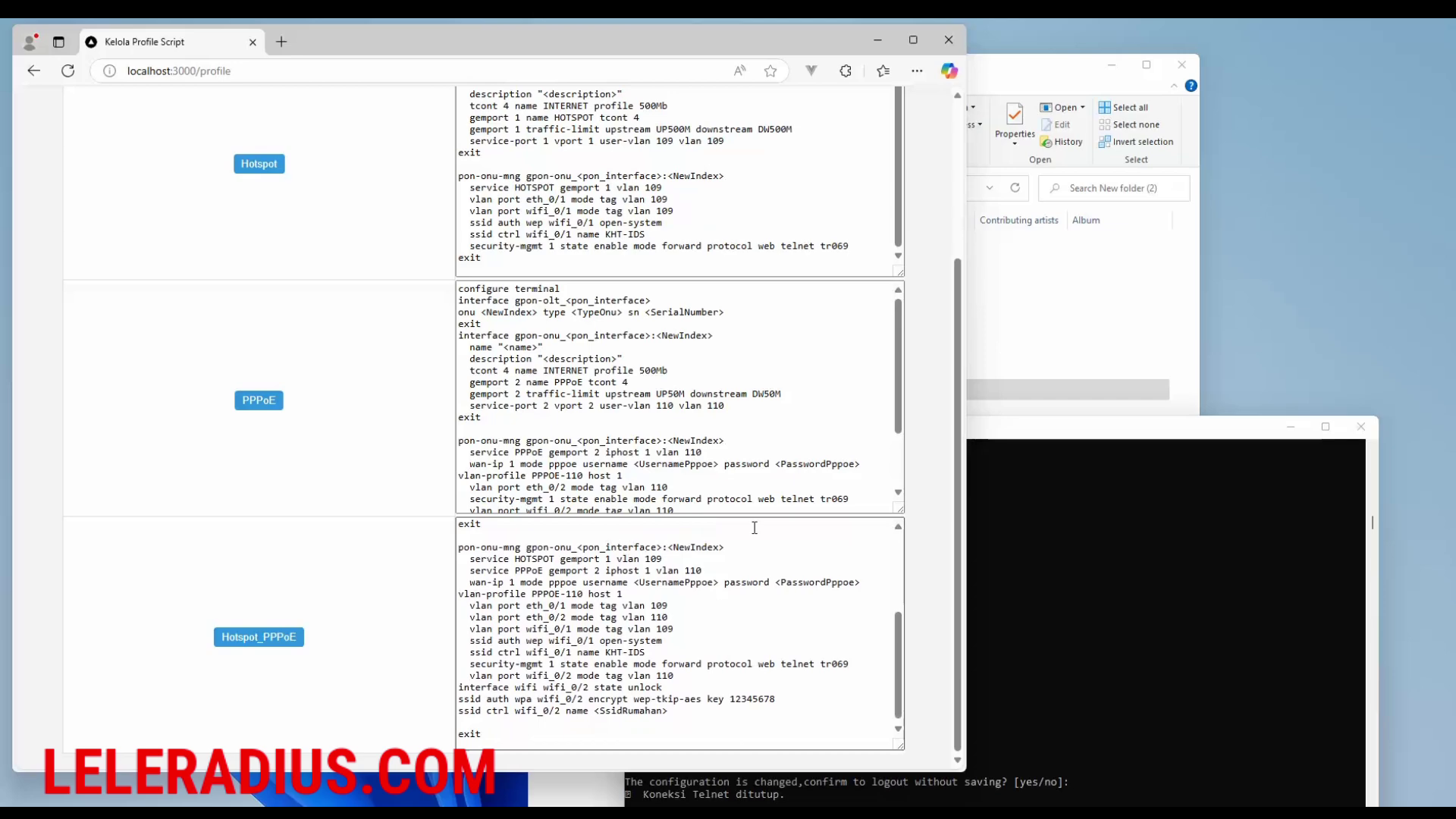
pyautogui.scroll(5, 755, 508)
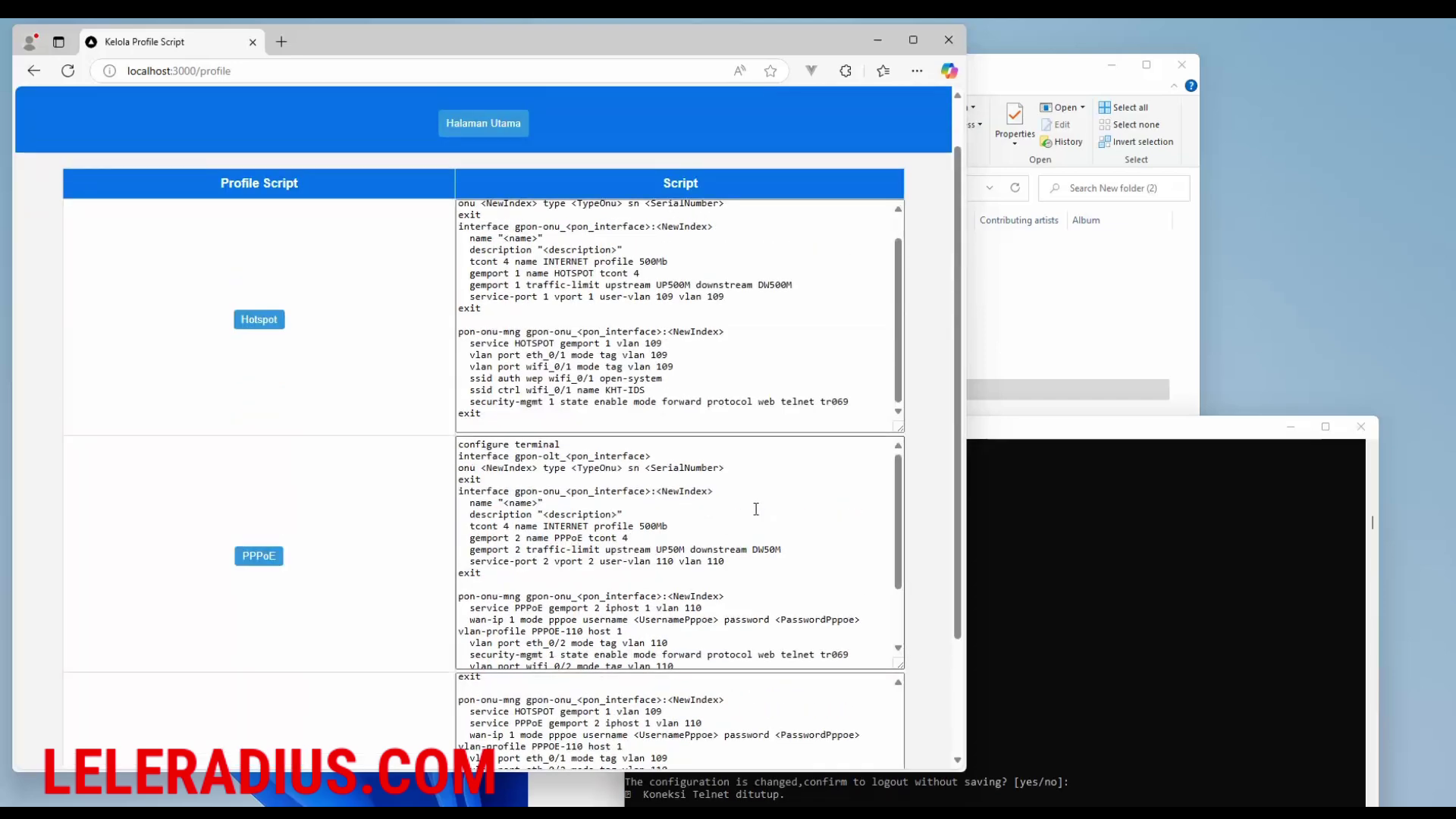
pyautogui.scroll(1, 755, 508)
pyautogui.rightClick(755, 509)
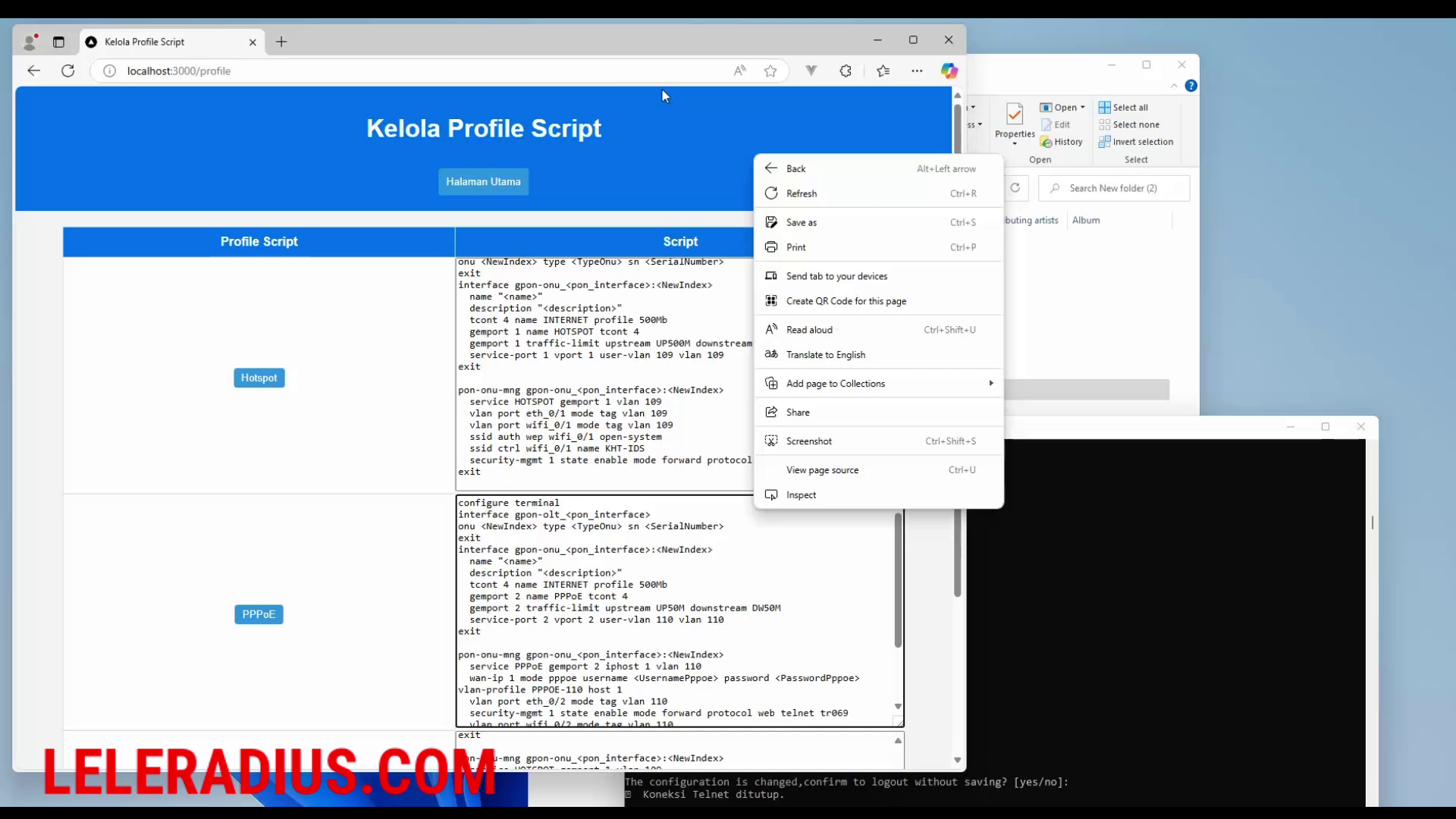
pyautogui.press('Escape')
pyautogui.scroll(-2, 625, 614)
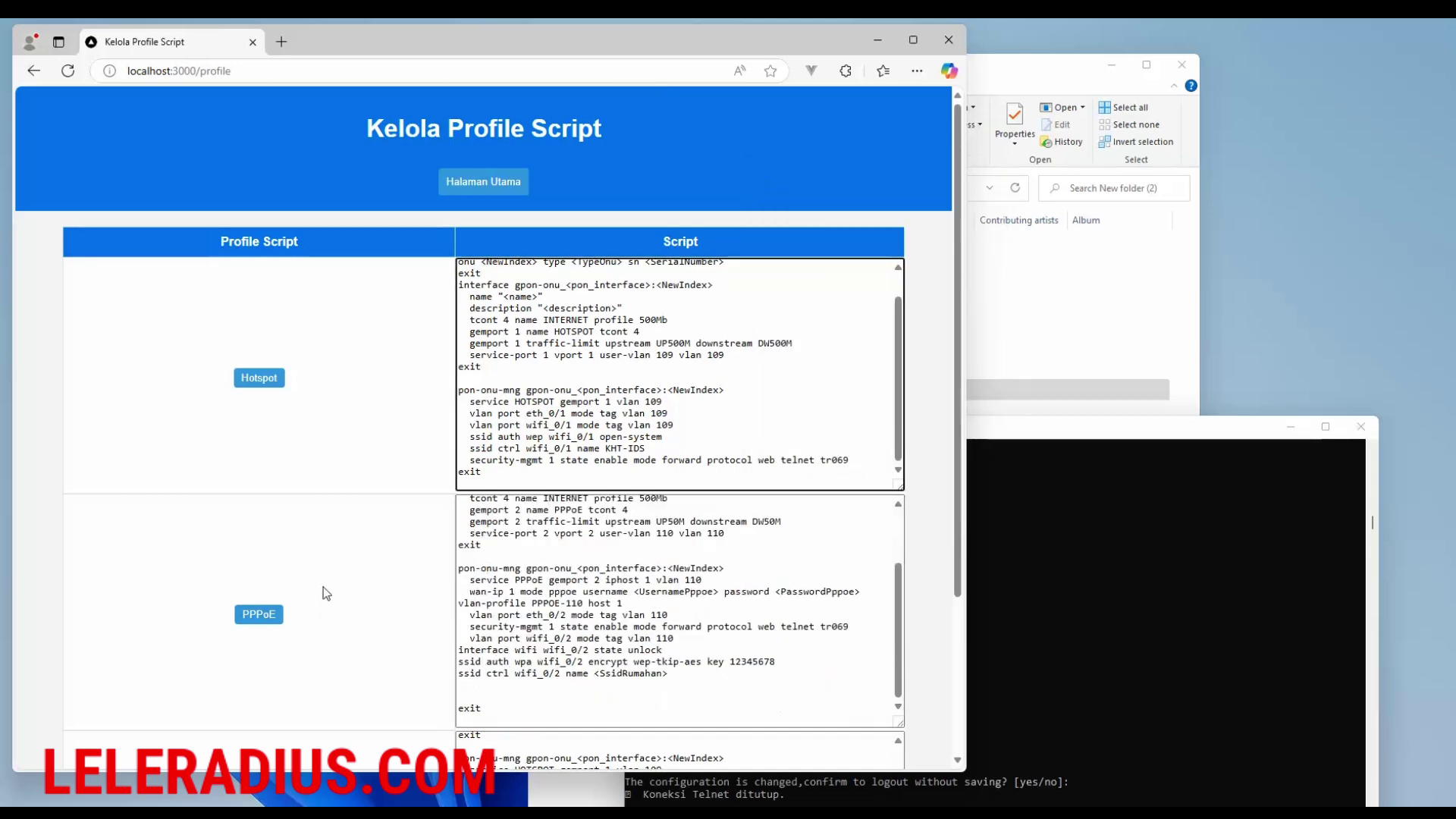
pyautogui.scroll(-3, 325, 593)
pyautogui.scroll(1, 404, 463)
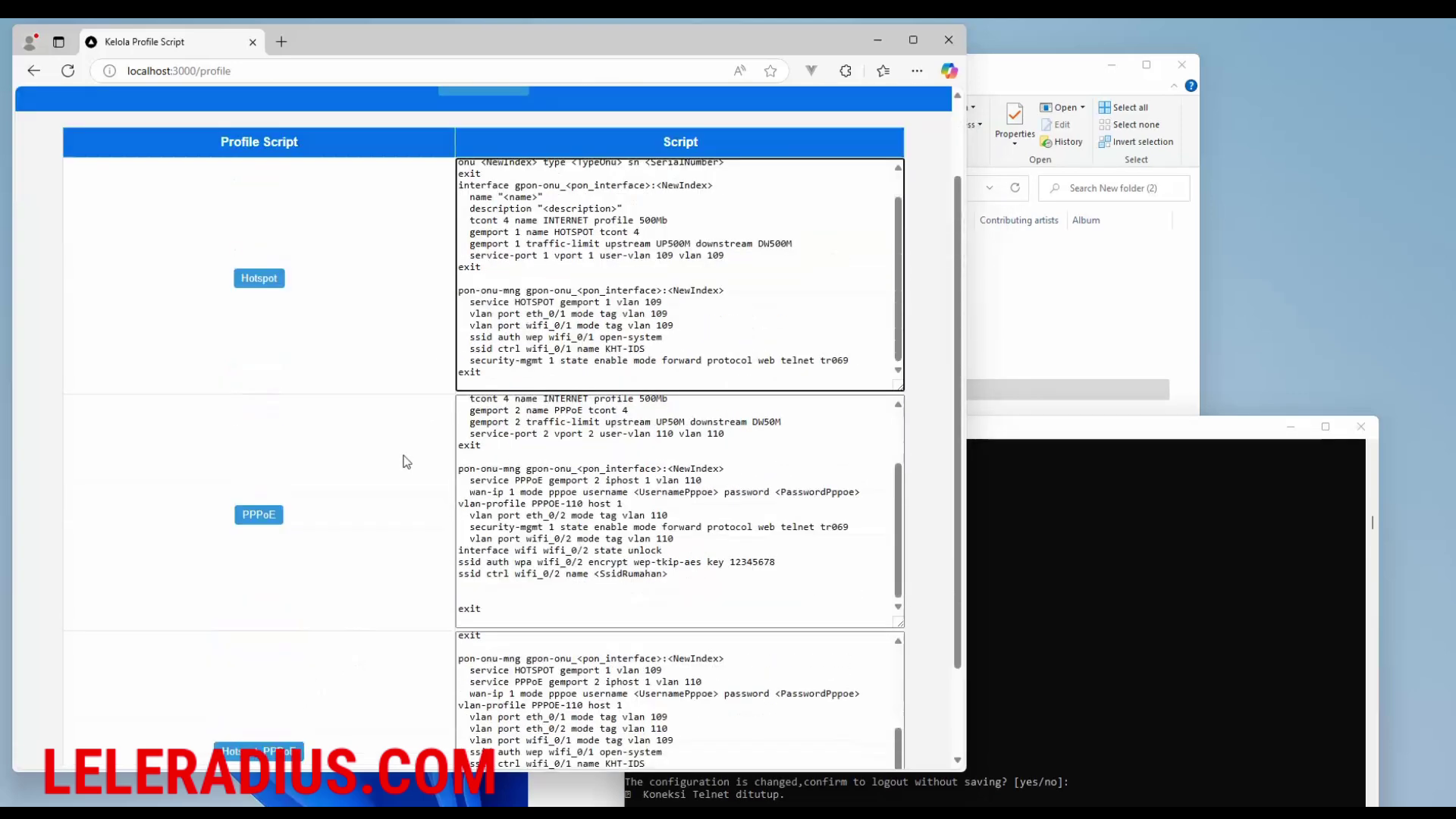
pyautogui.scroll(3, 404, 462)
pyautogui.click(482, 188)
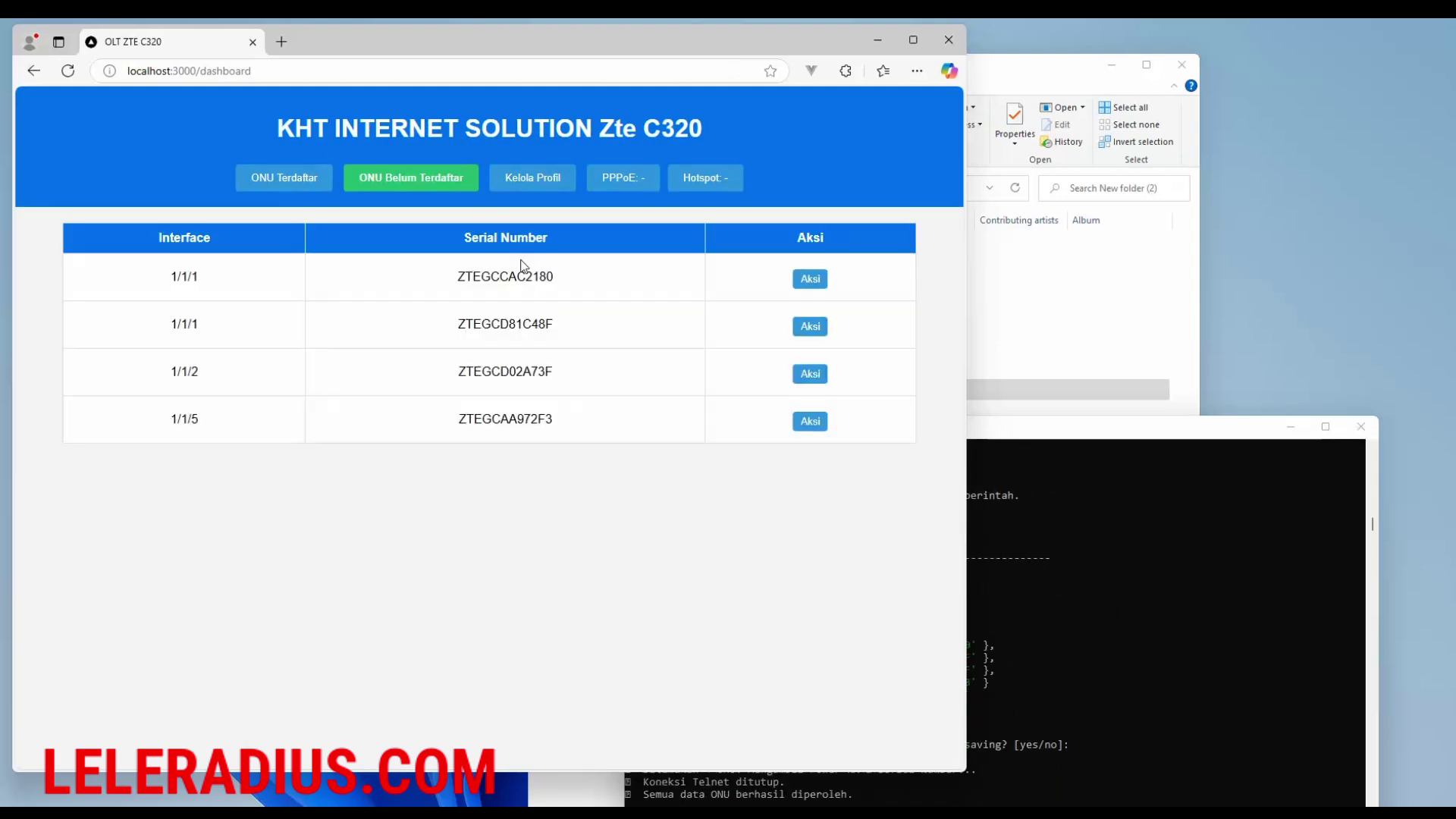
pyautogui.click(810, 279)
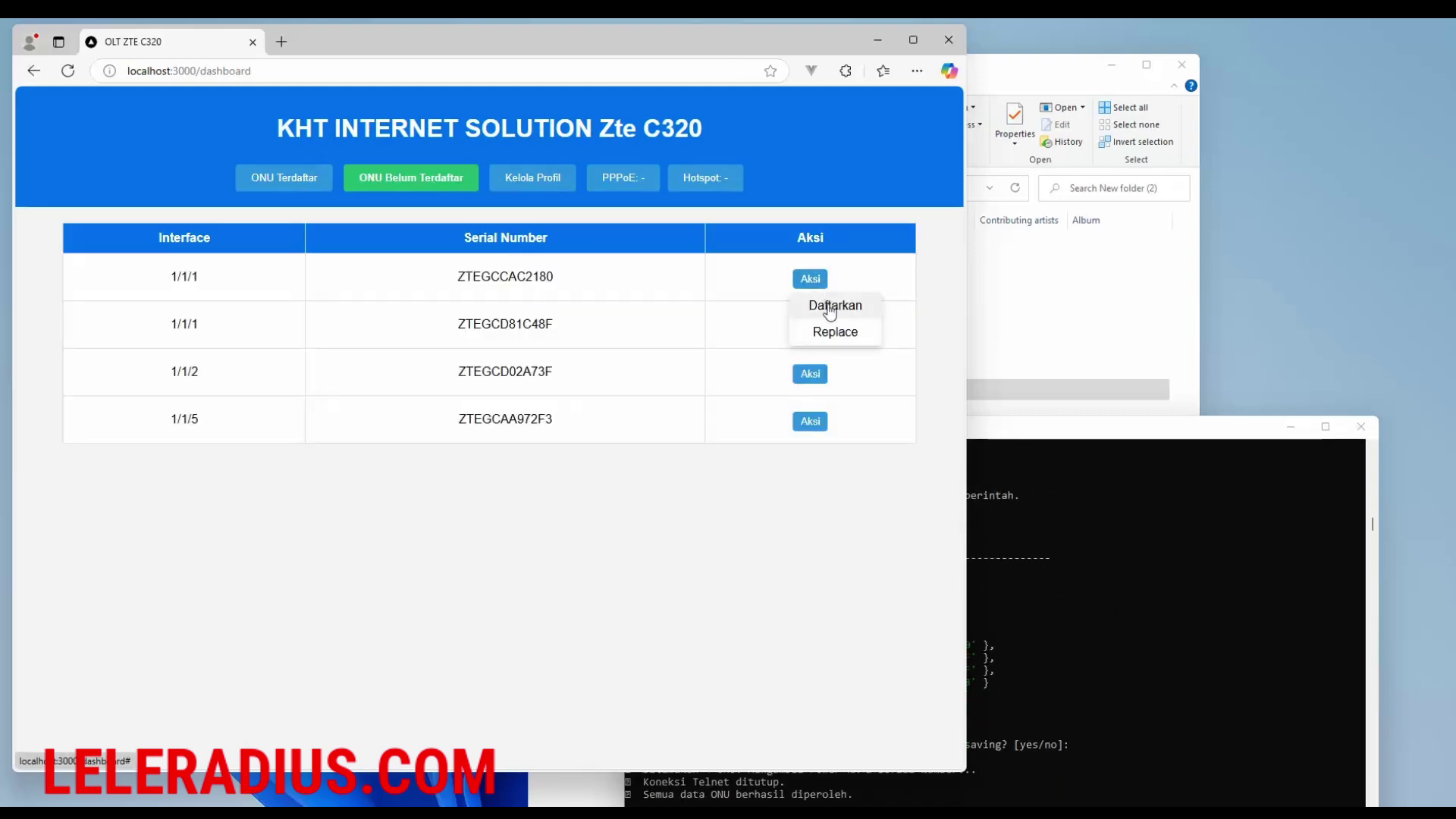
pyautogui.click(834, 305)
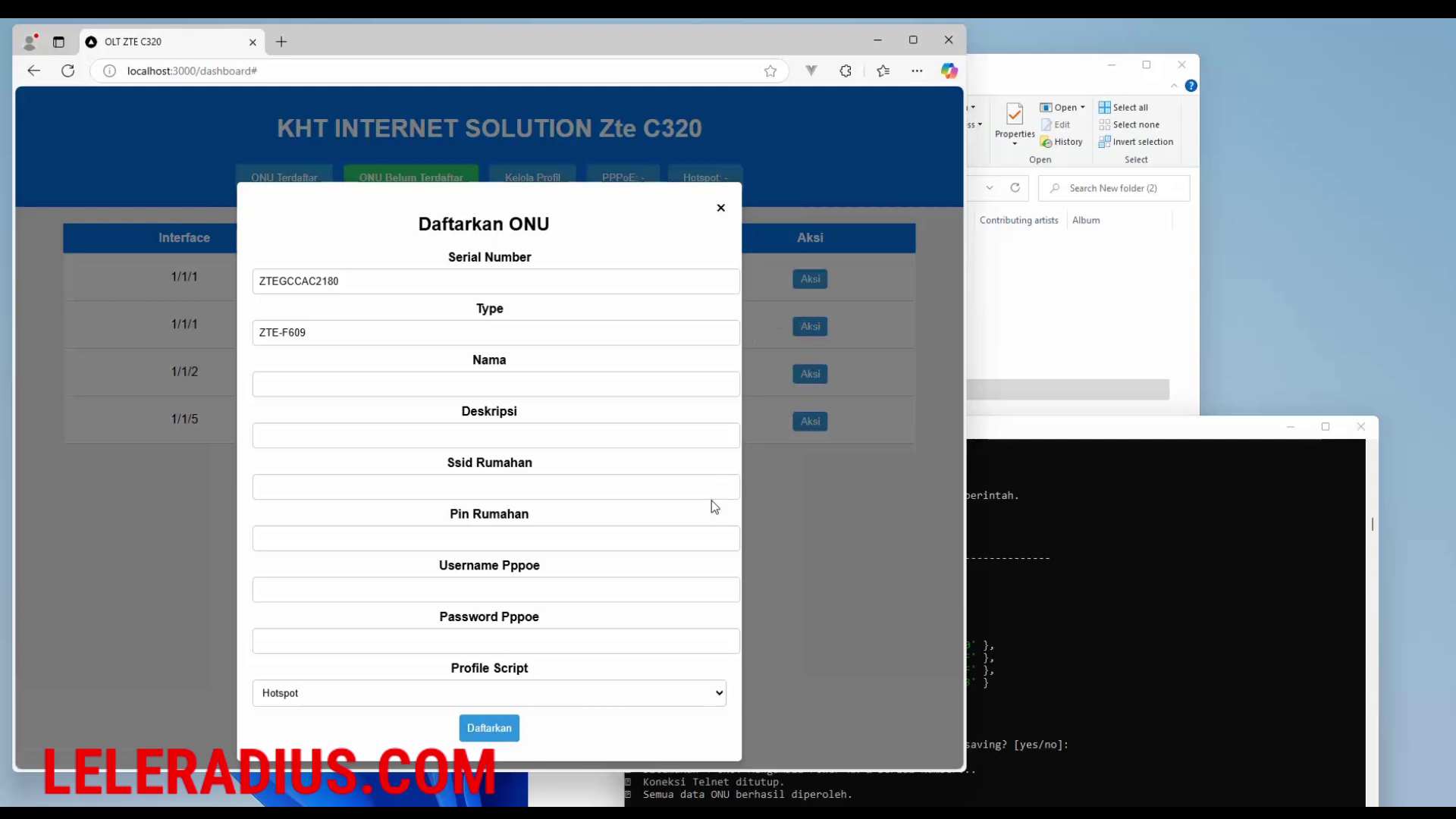
pyautogui.click(440, 381)
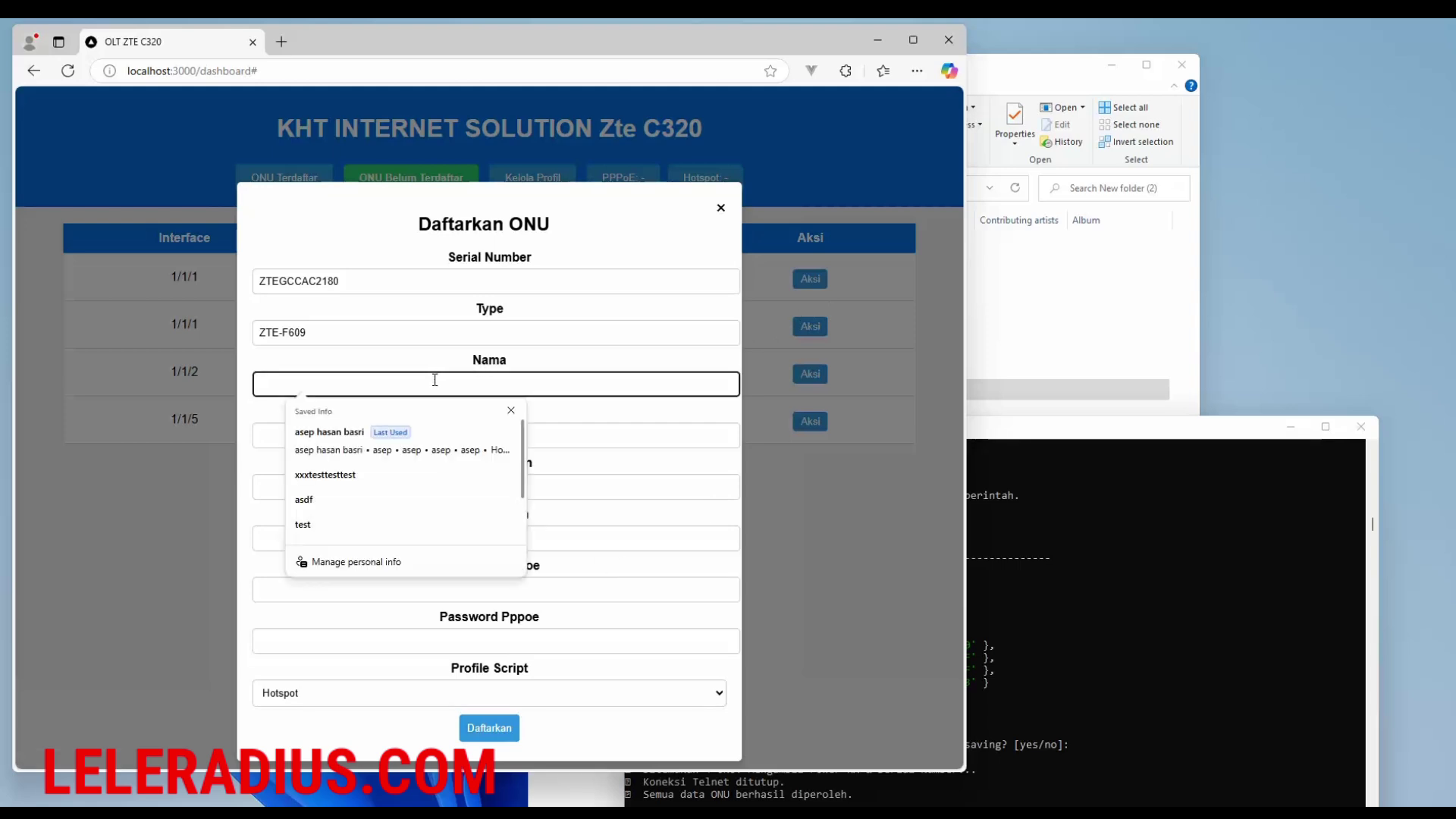
pyautogui.click(398, 449)
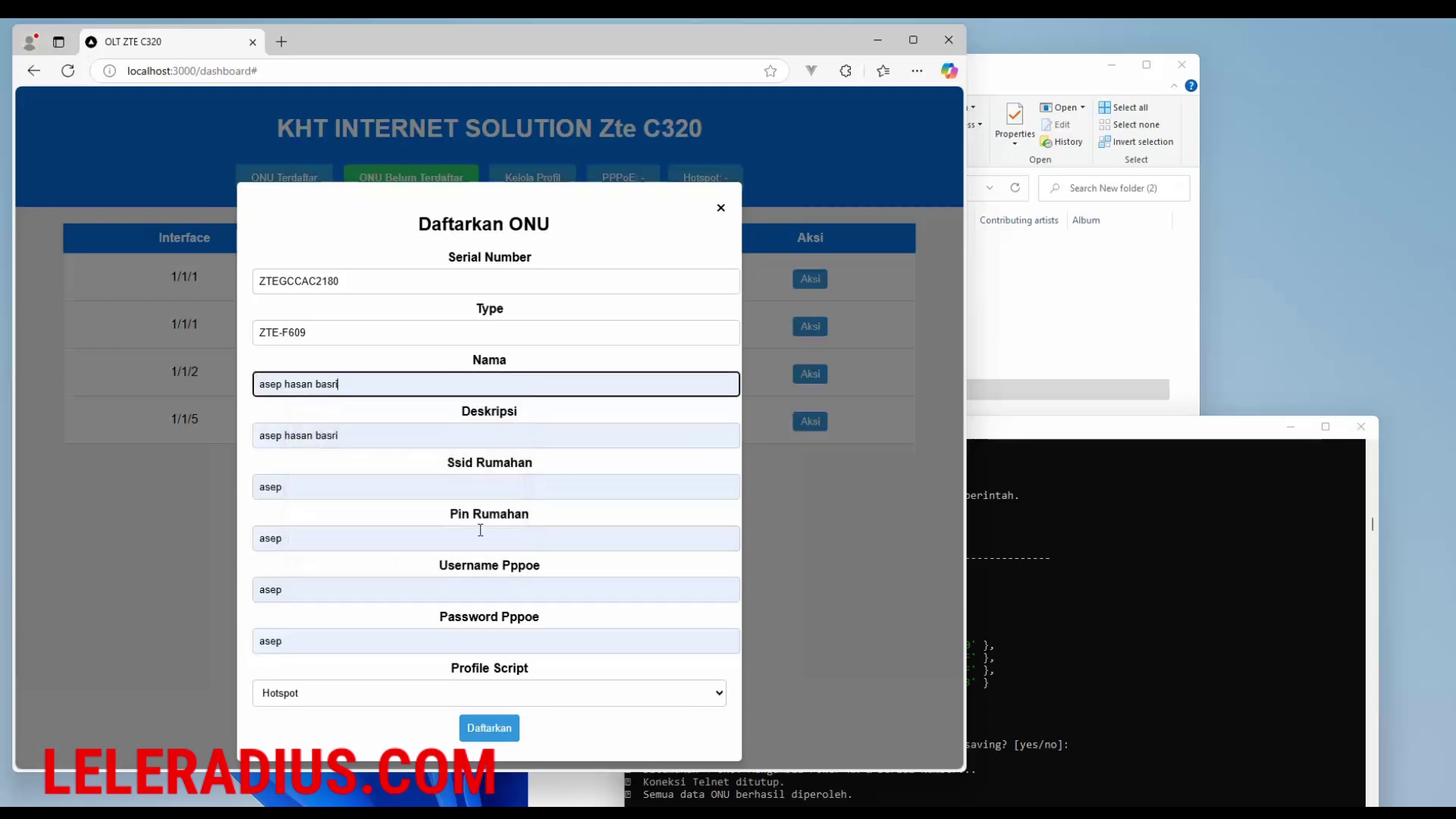
# - Choose the Hotspot_PPPoE profile script, submit the registration, and acknowledge with OK
pyautogui.click(417, 693)
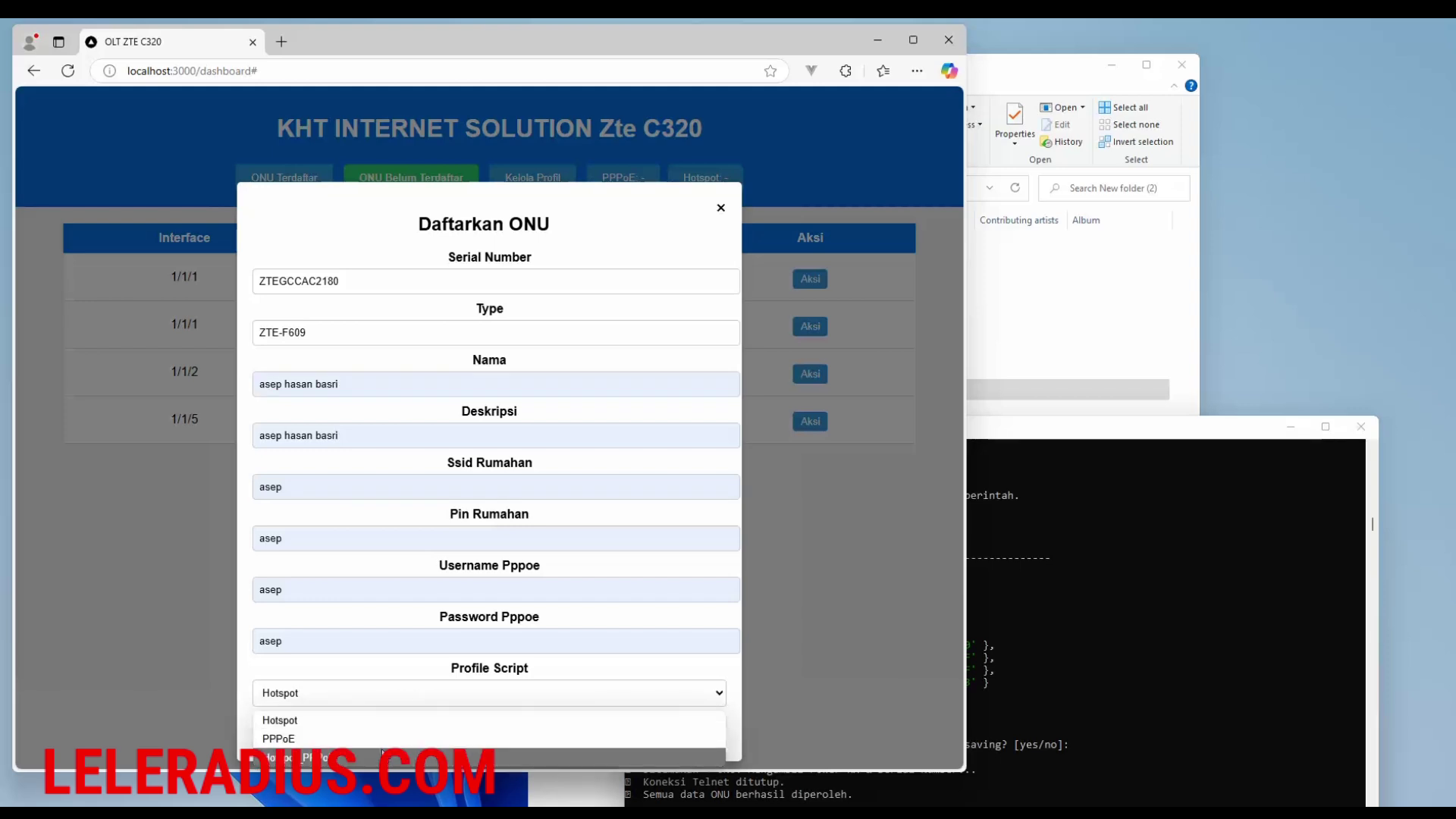
pyautogui.click(382, 755)
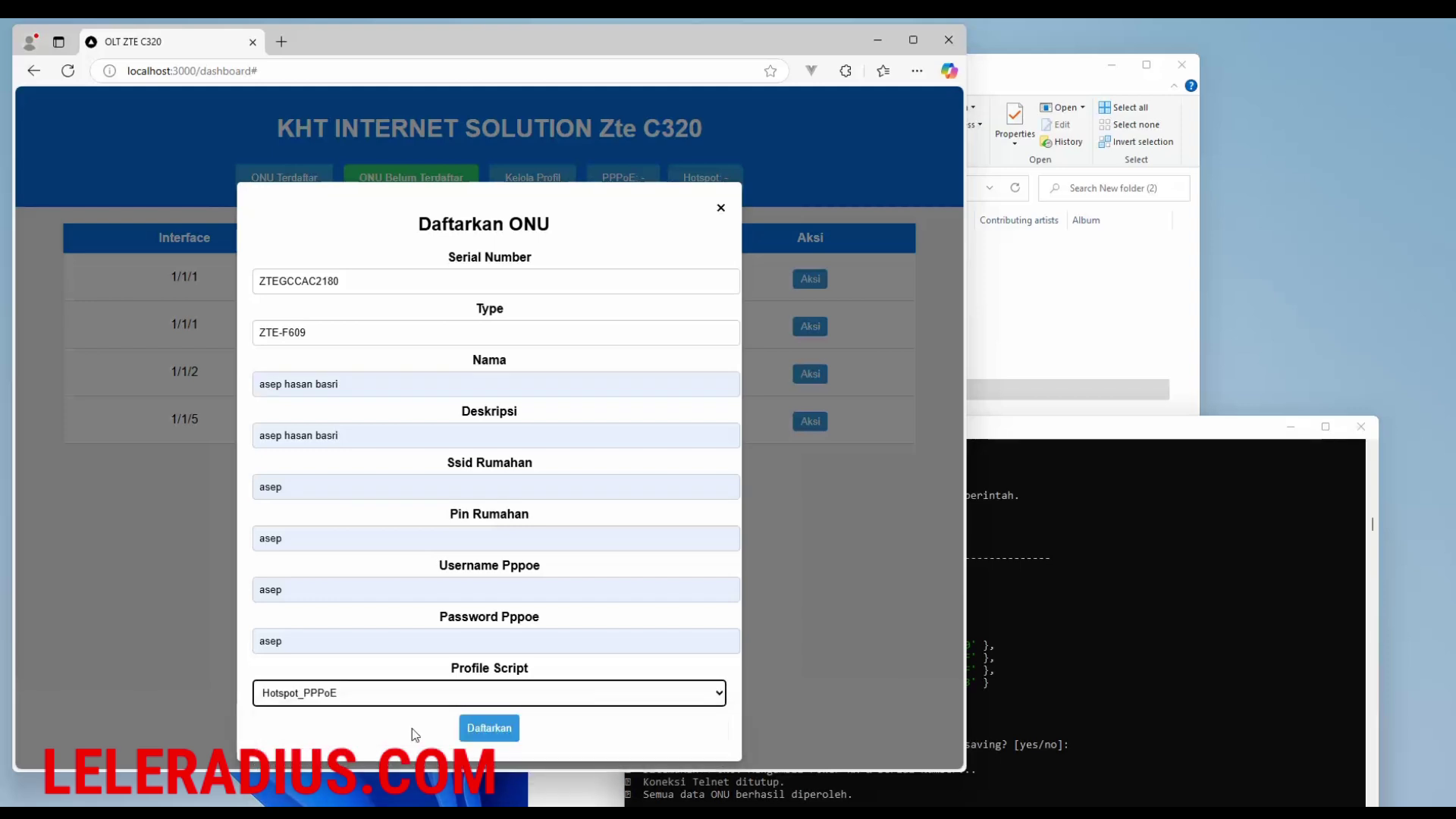
pyautogui.click(478, 732)
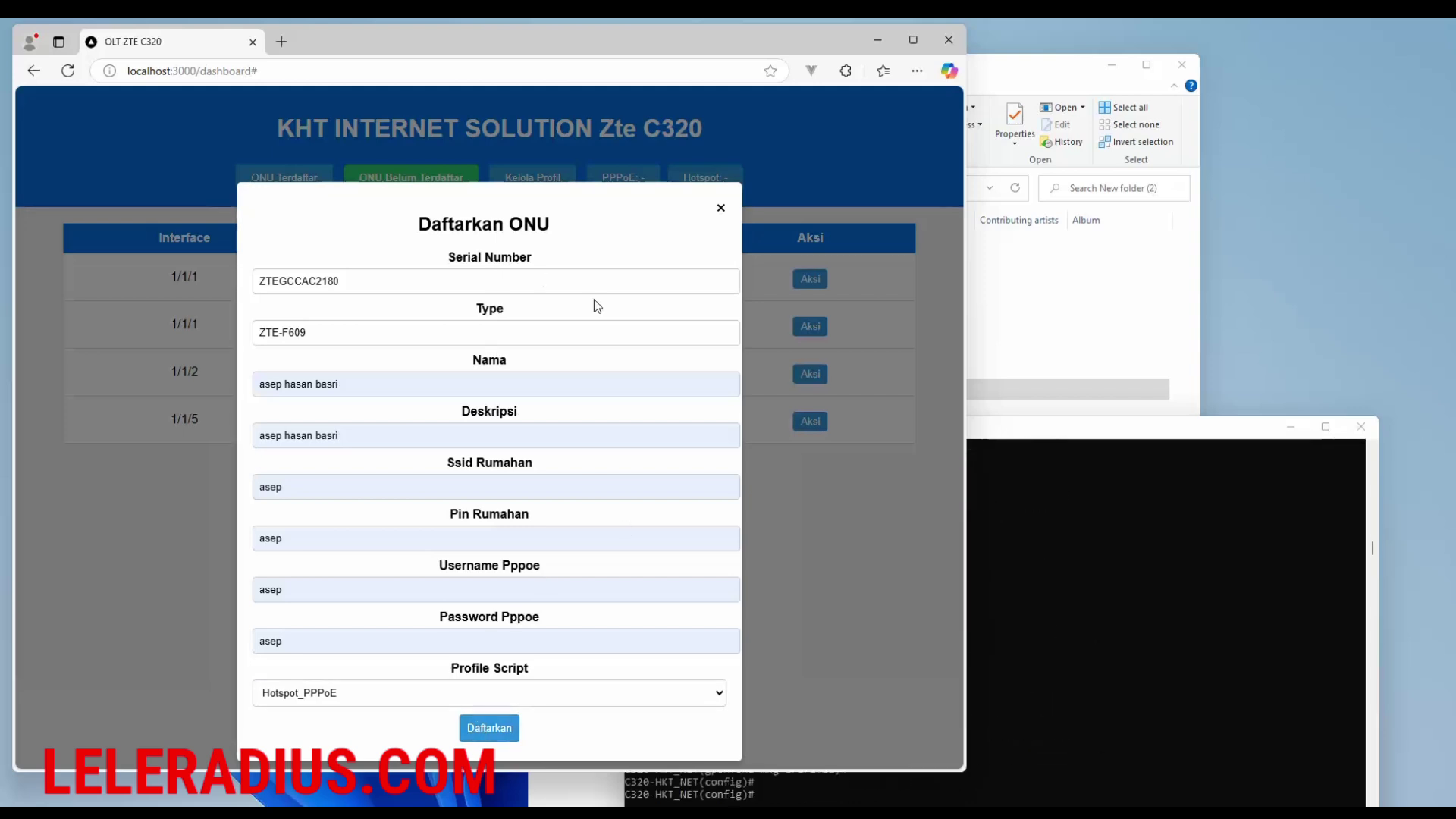
pyautogui.click(624, 156)
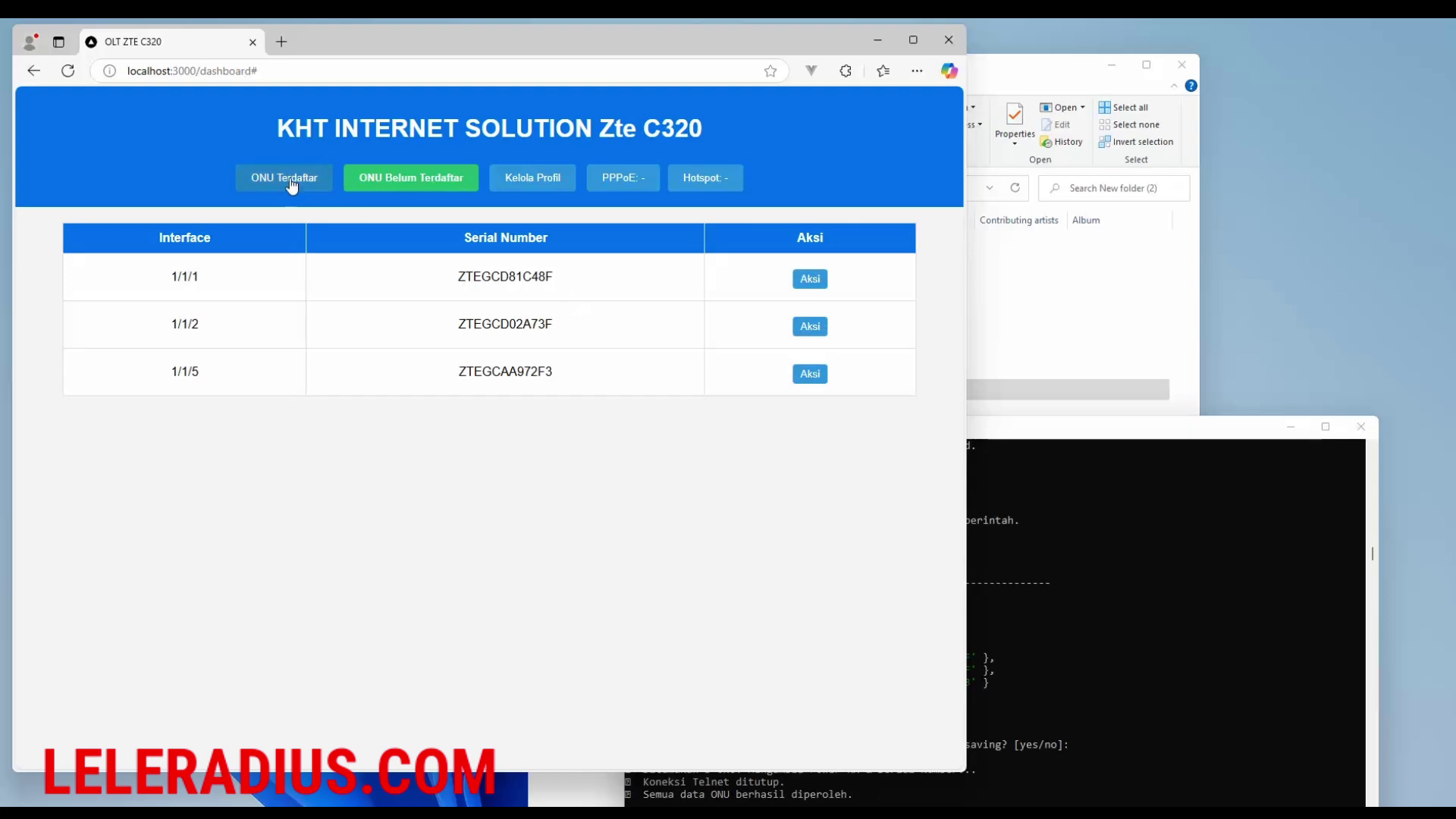
# - Search the ONU Terdaftar list for 'asep', check the console, then scroll back to the top
pyautogui.click(290, 182)
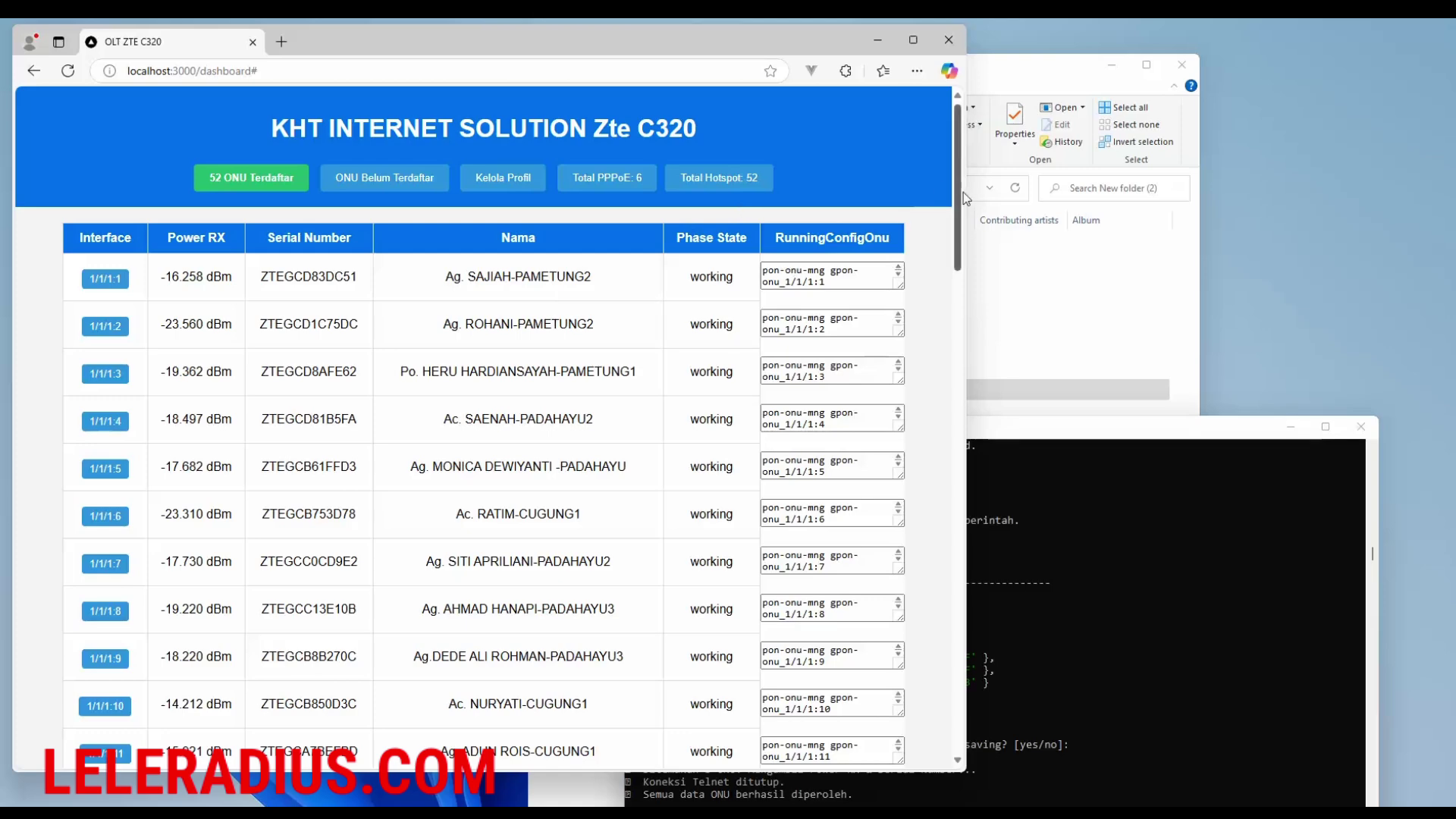
pyautogui.hotkey('ctrl', 'f')
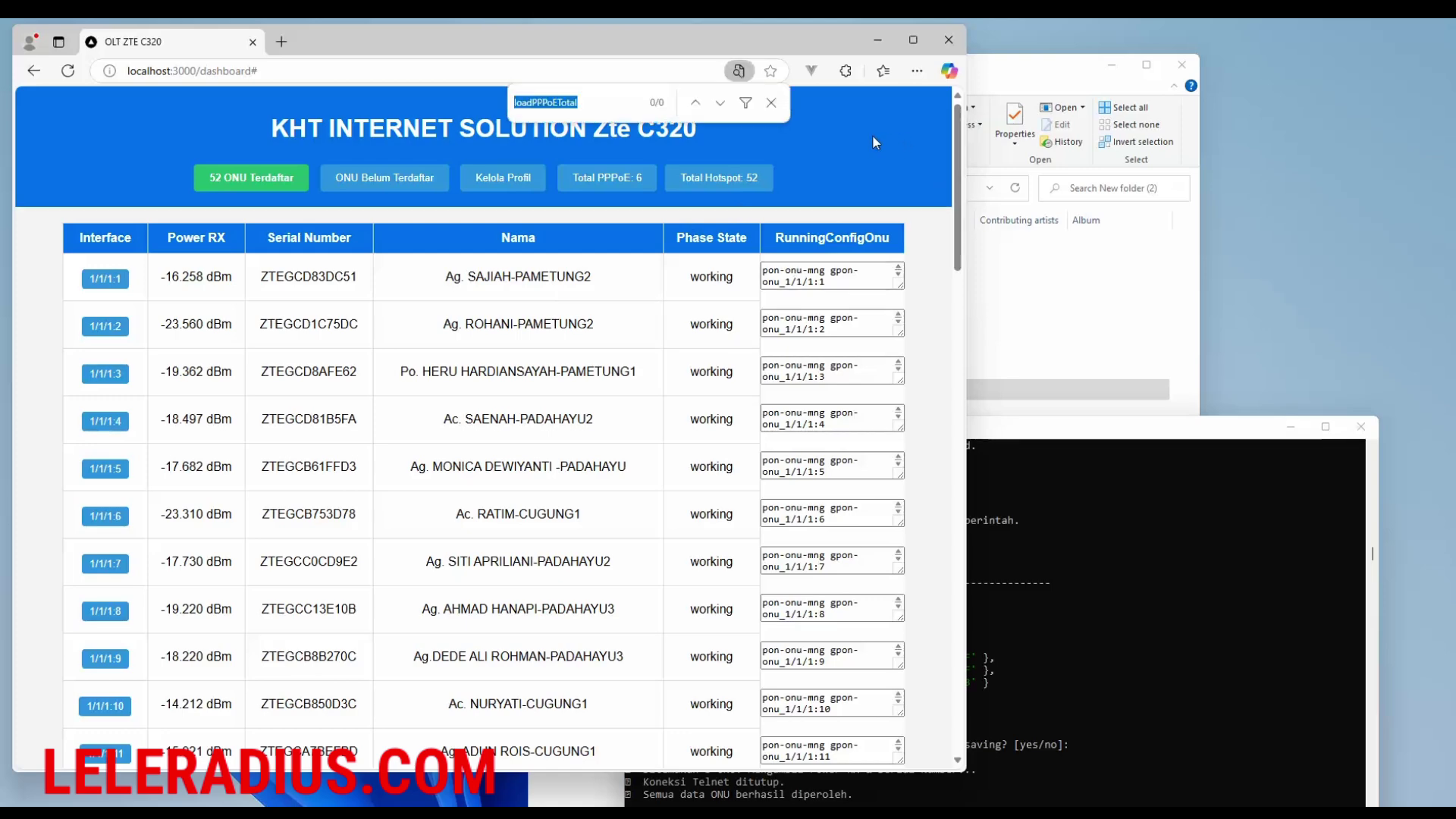
pyautogui.write('asep')
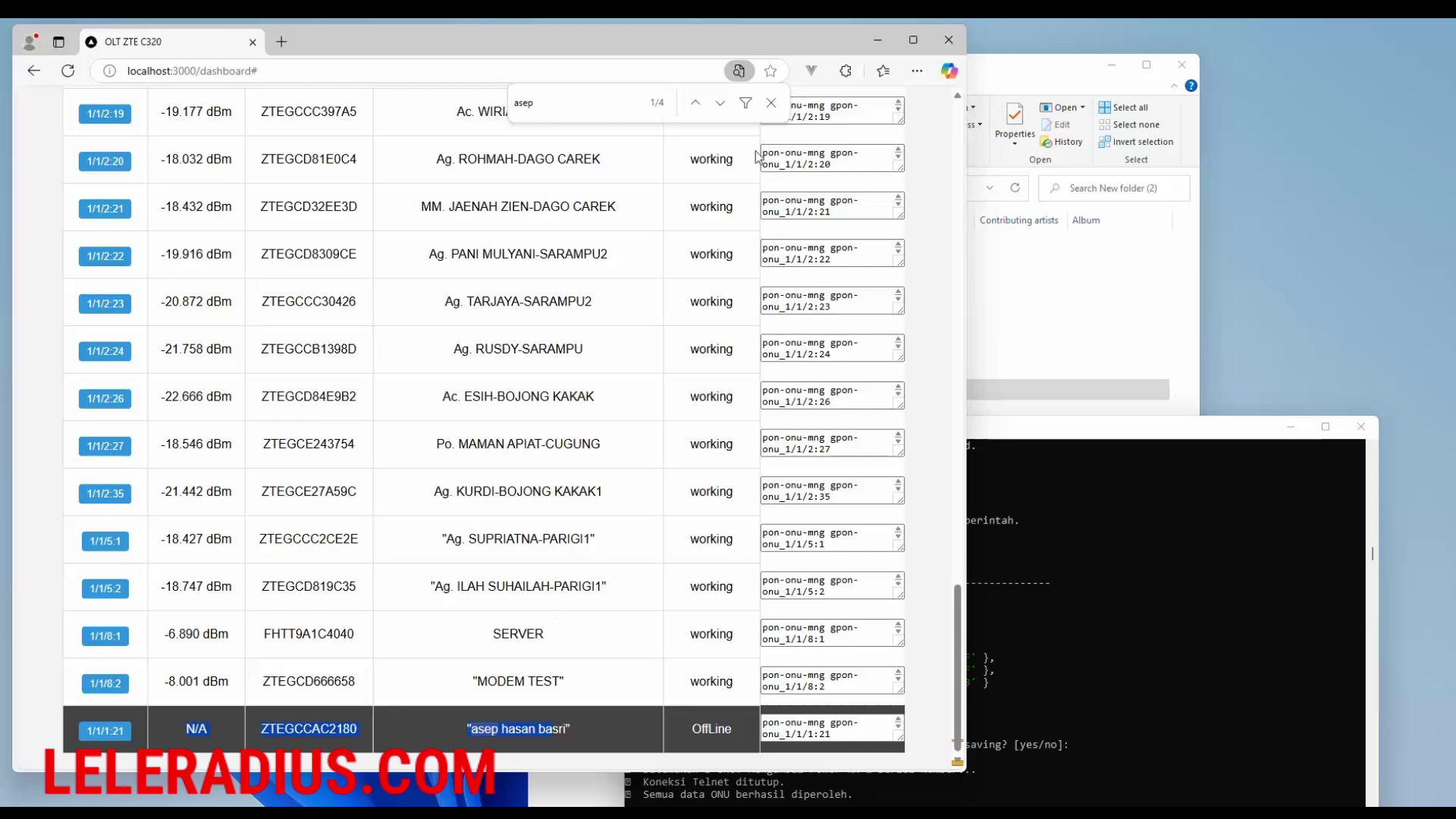
pyautogui.click(1060, 70)
pyautogui.click(1230, 581)
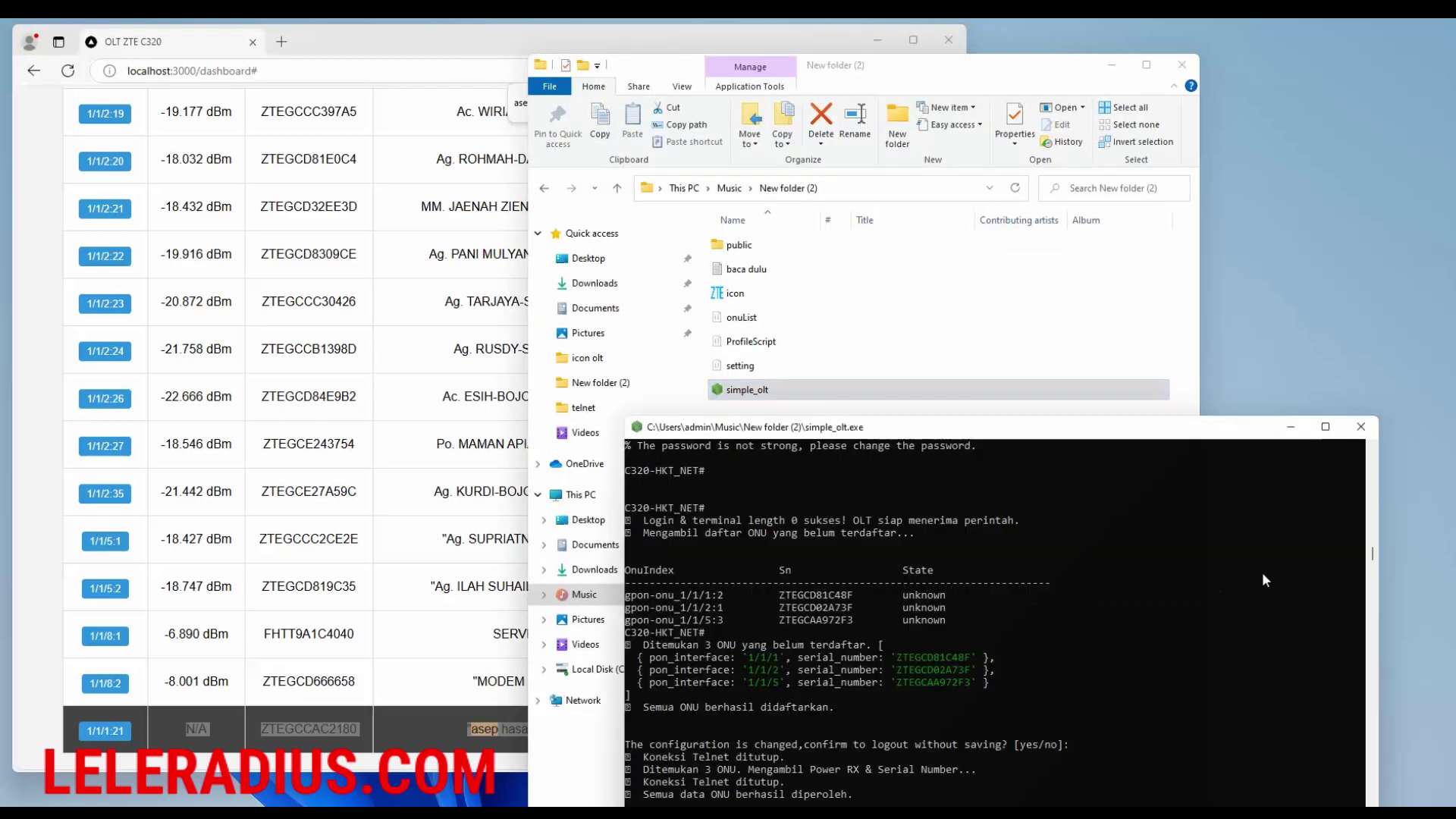
pyautogui.click(408, 678)
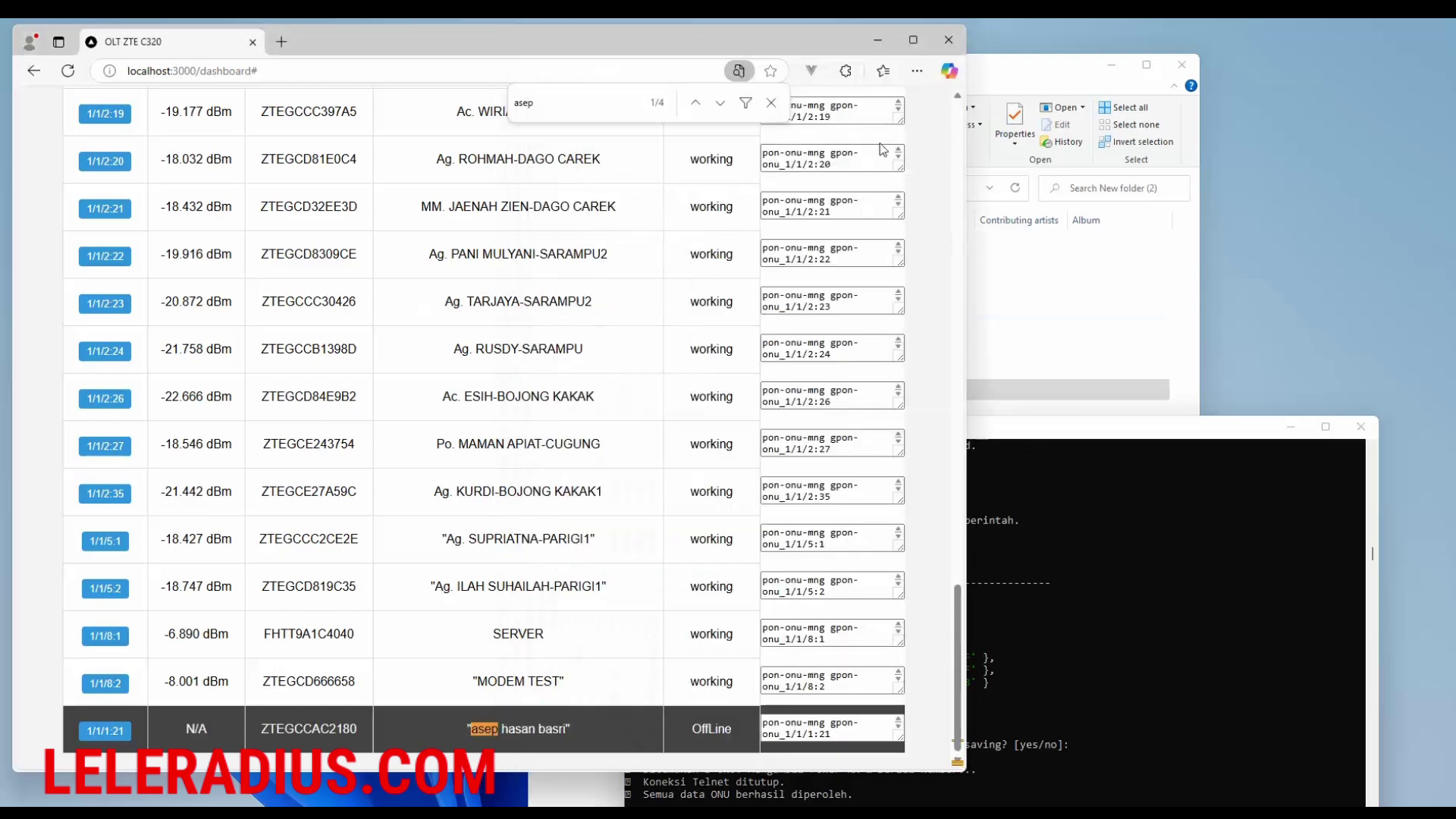
pyautogui.click(775, 106)
pyautogui.moveTo(956, 615); pyautogui.dragTo(956, 103)
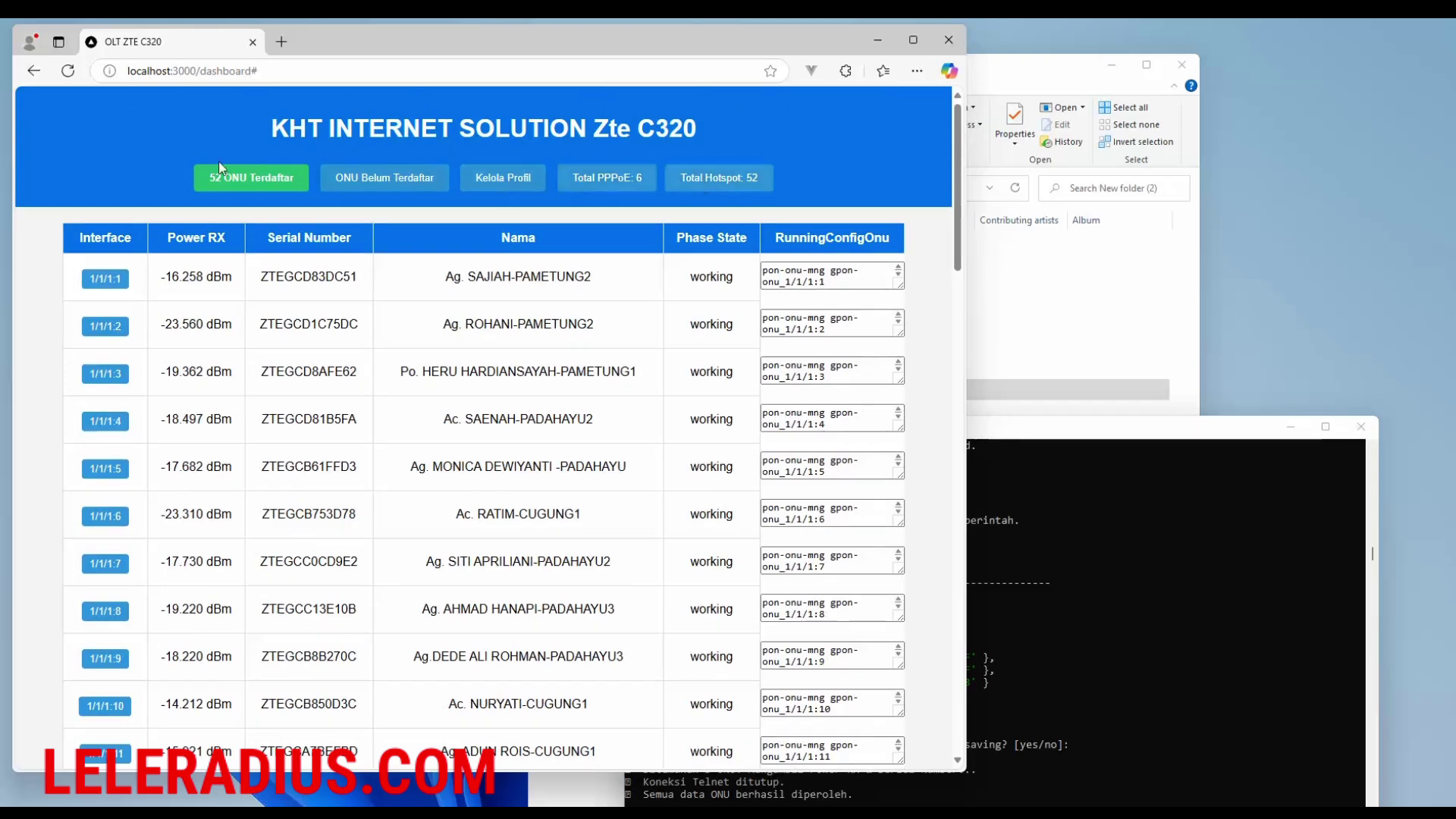
# - Bring the simple_olt console log, reporting three ONUs registered, to the front
pyautogui.click(1064, 443)
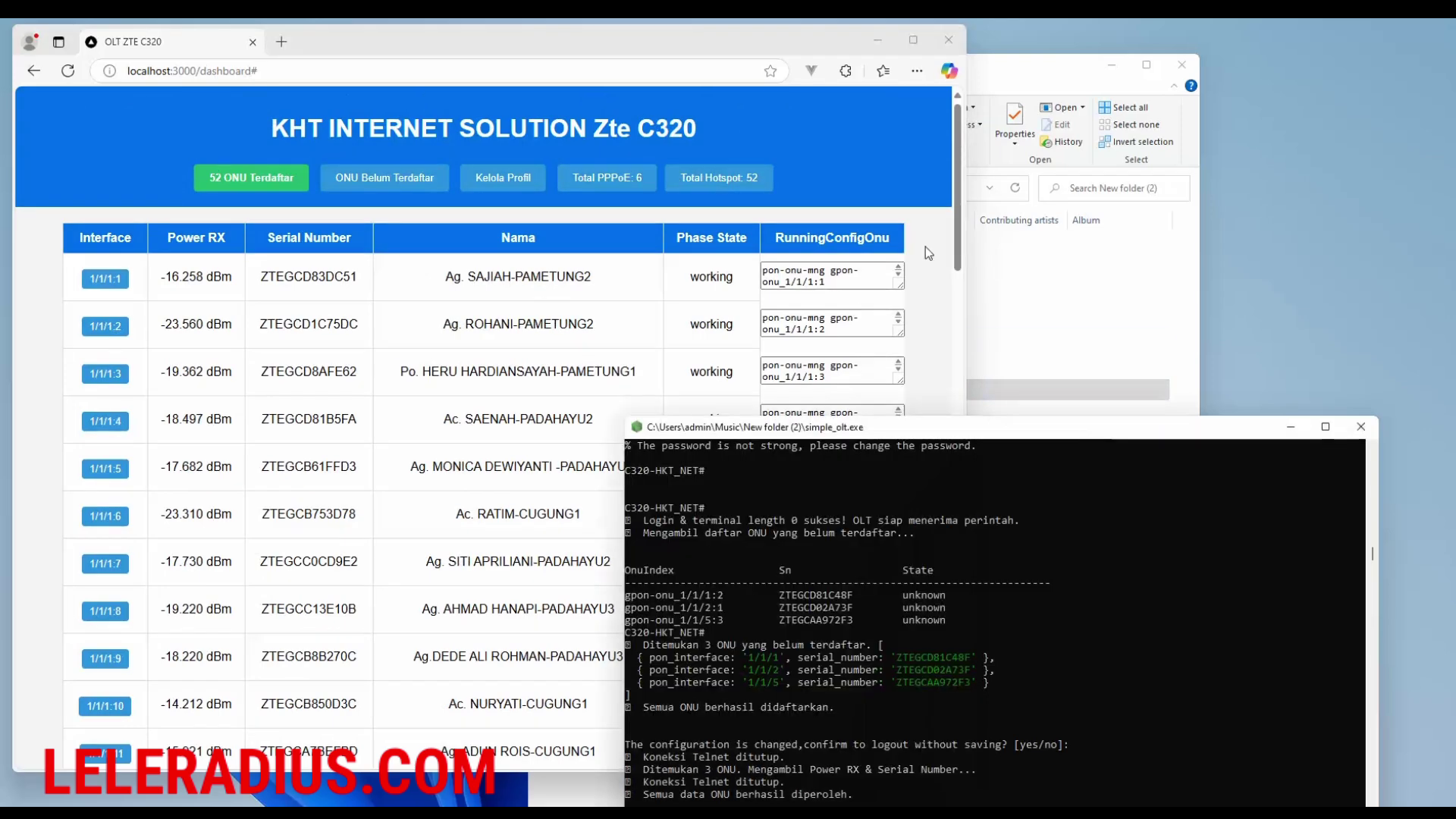